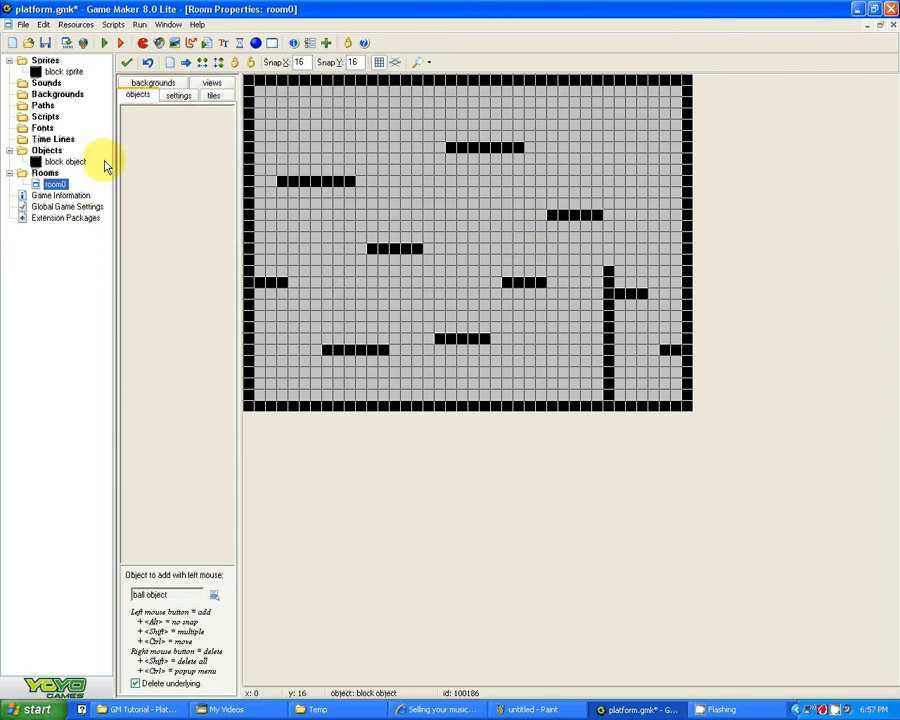
# Step: Create a new sprite and name it "ball sprite"
pyautogui.click(144, 47)
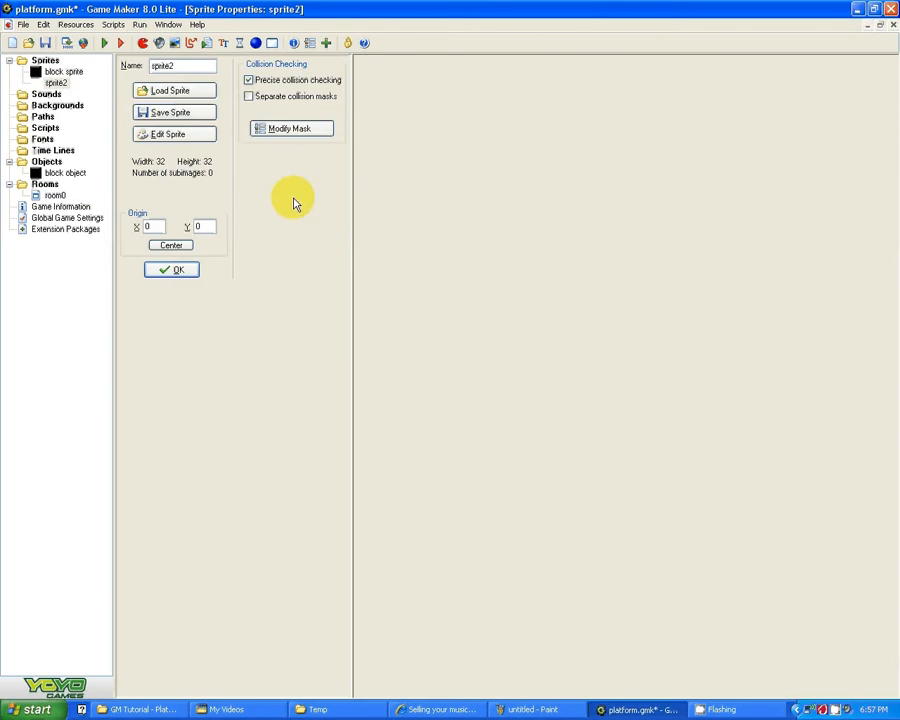
pyautogui.write('ball')
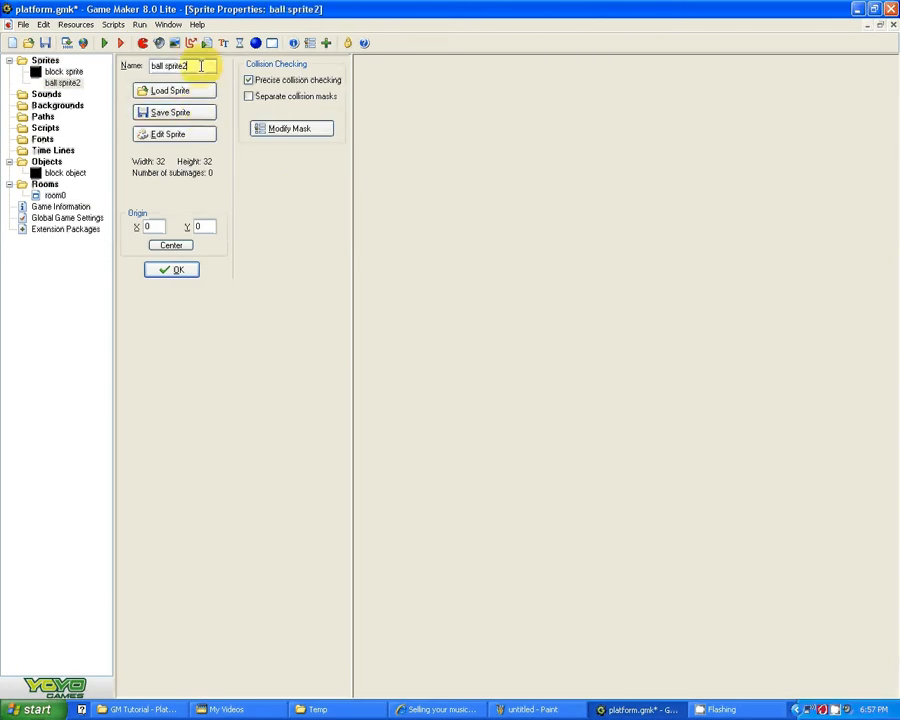
pyautogui.click(201, 66)
pyautogui.press('BackSpace')
# Step: Load ball.png from the Resources folder into the ball sprite and turn off precise collision checking
pyautogui.click(174, 90)
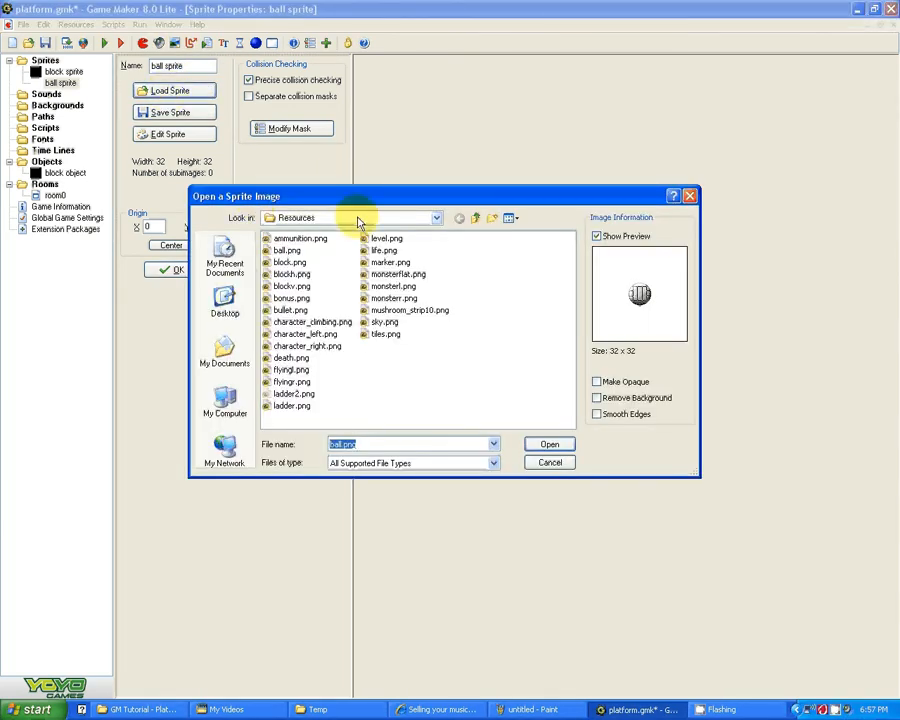
pyautogui.click(287, 251)
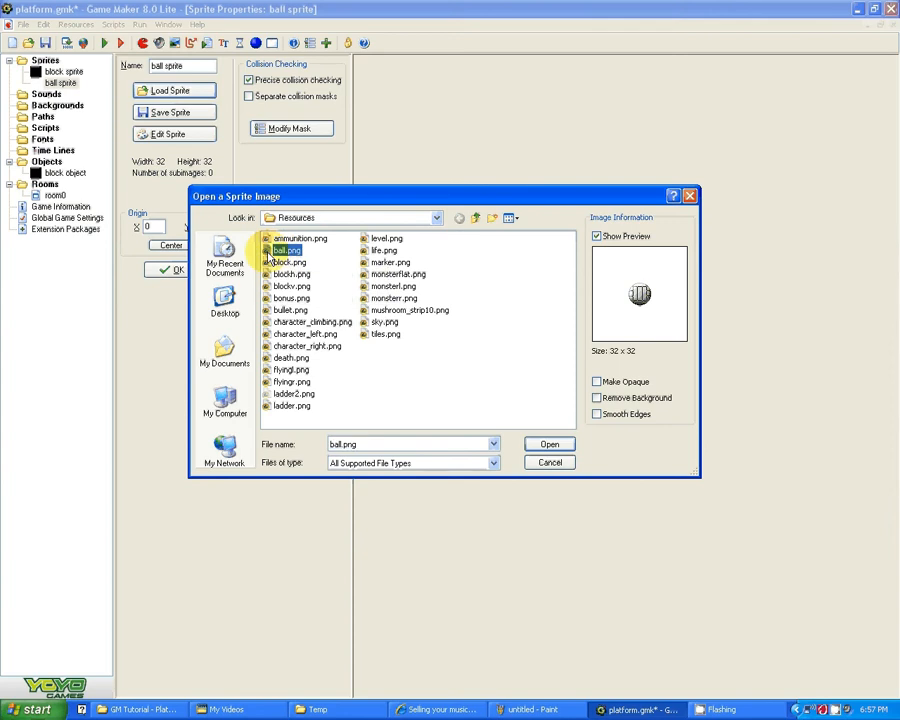
pyautogui.click(548, 445)
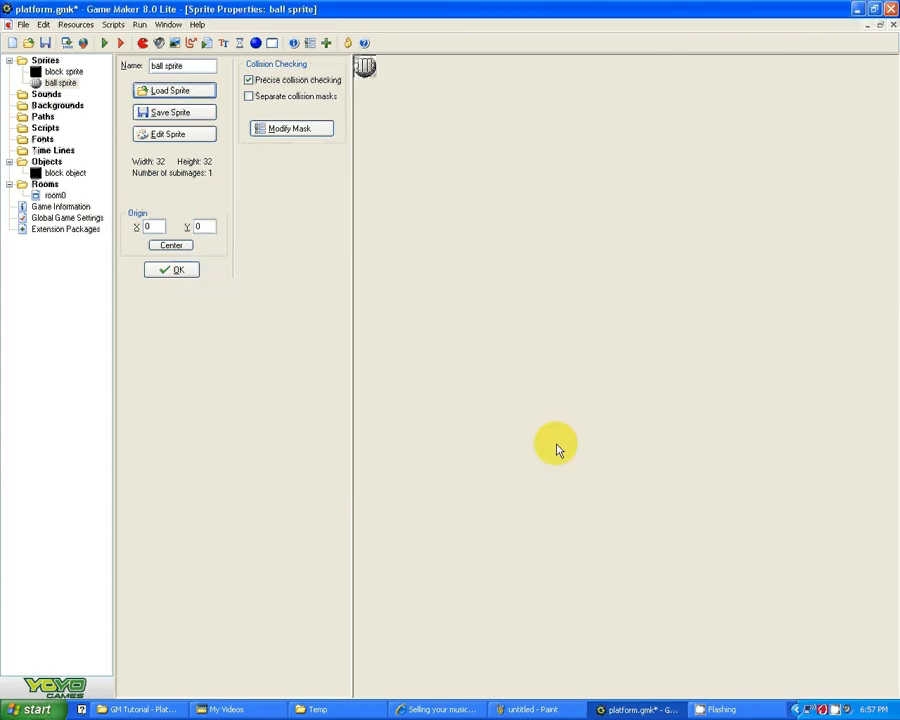
pyautogui.click(248, 81)
pyautogui.click(249, 82)
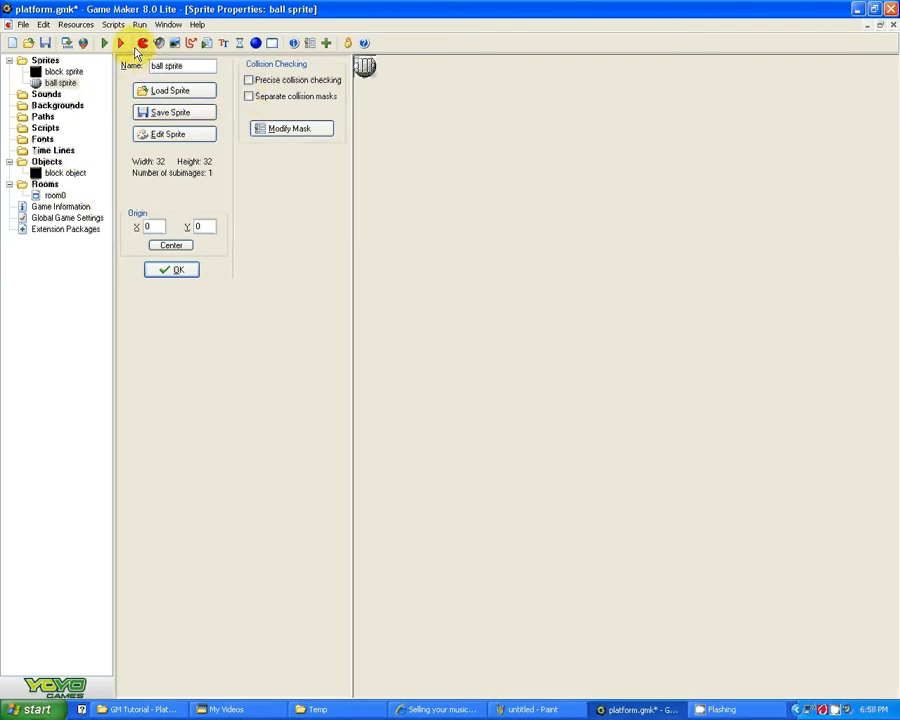
# Step: Create a new object named "ball object" and assign the ball sprite to it
pyautogui.click(256, 43)
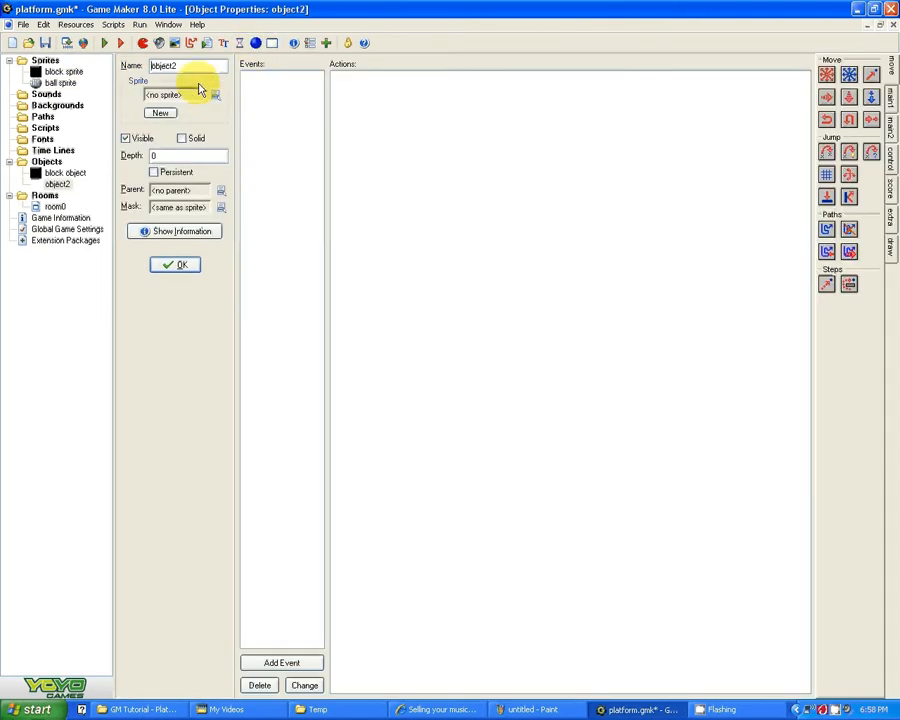
pyautogui.write('ball')
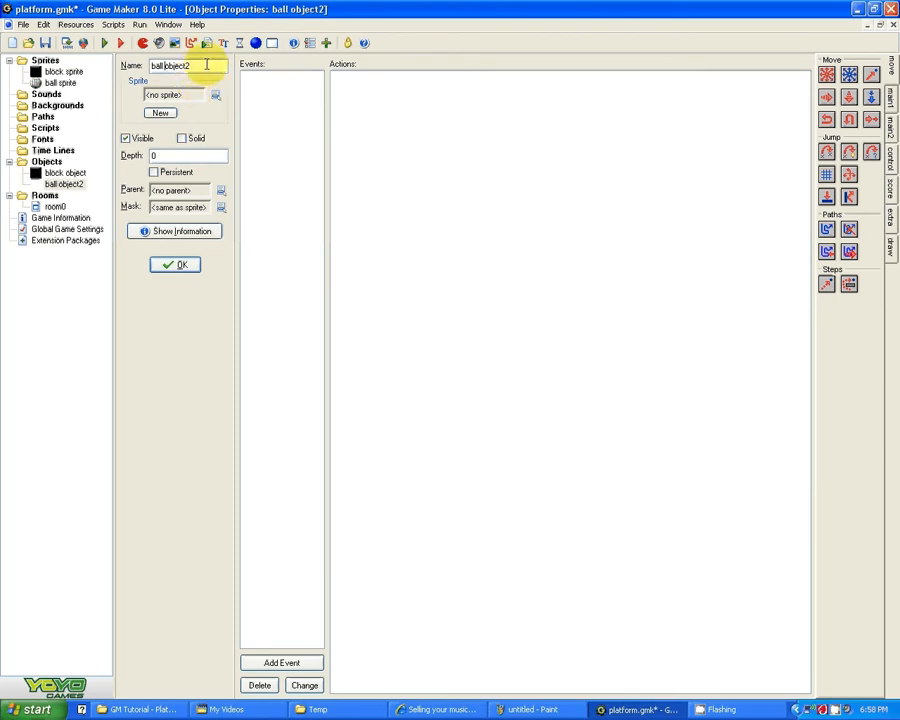
pyautogui.press('BackSpace')
pyautogui.click(215, 95)
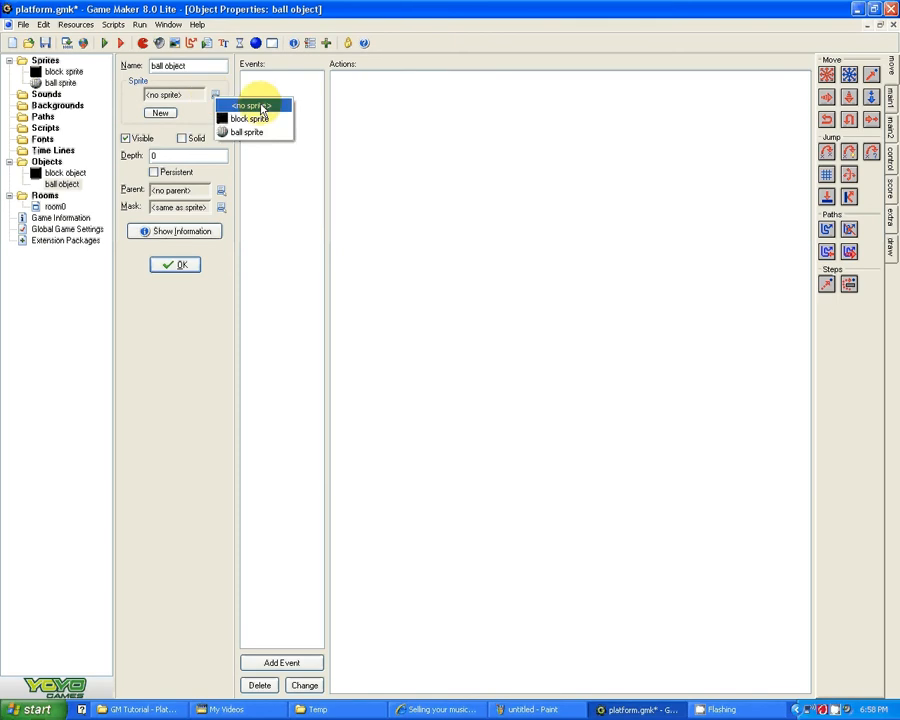
pyautogui.click(248, 132)
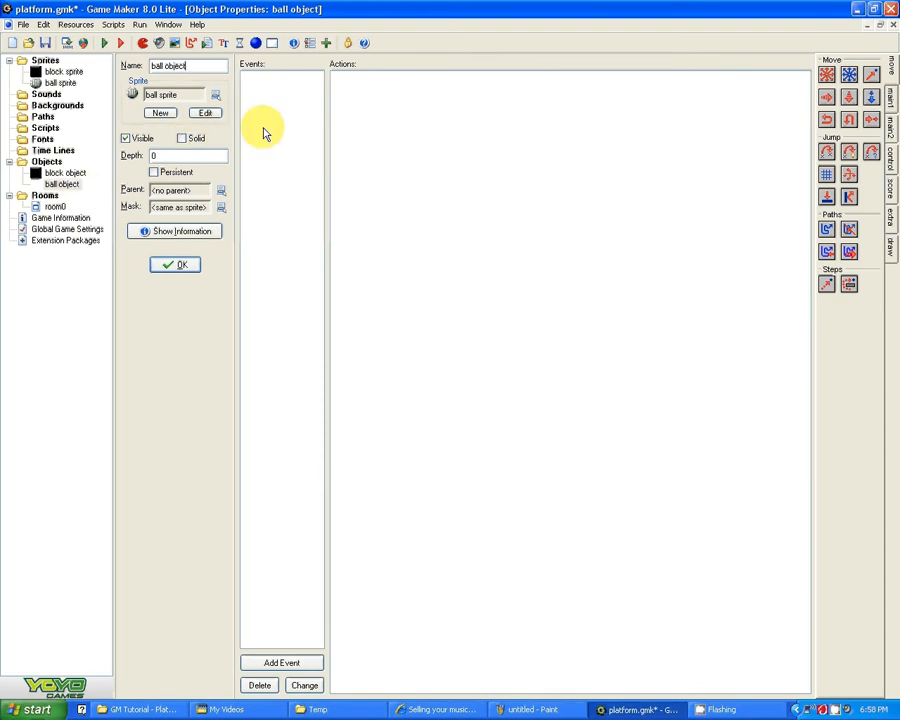
# Step: Add a keyboard event for the Left arrow key to the ball object
pyautogui.click(312, 665)
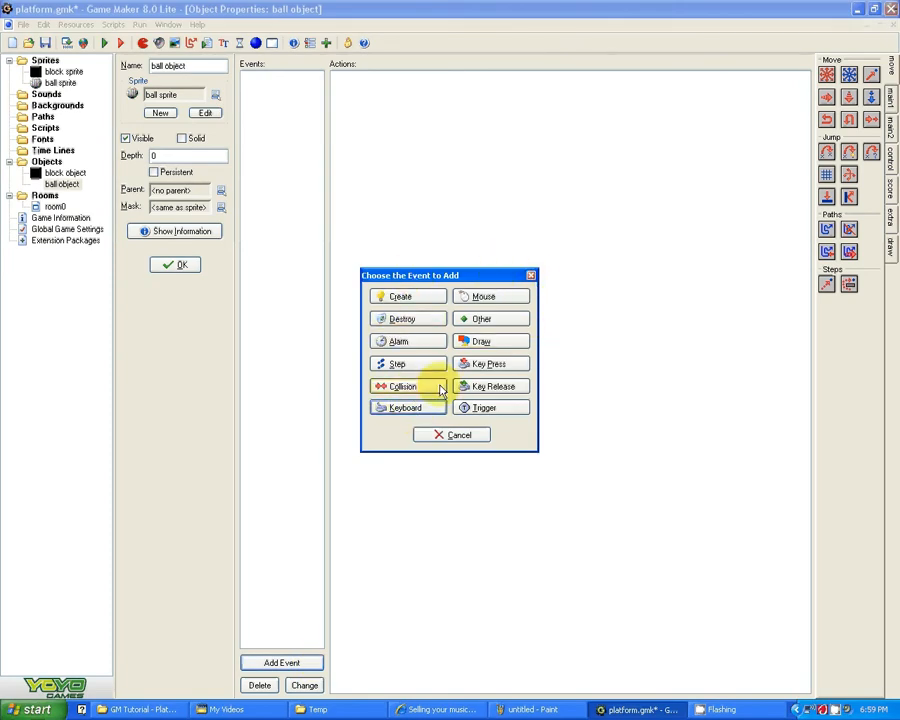
pyautogui.click(406, 410)
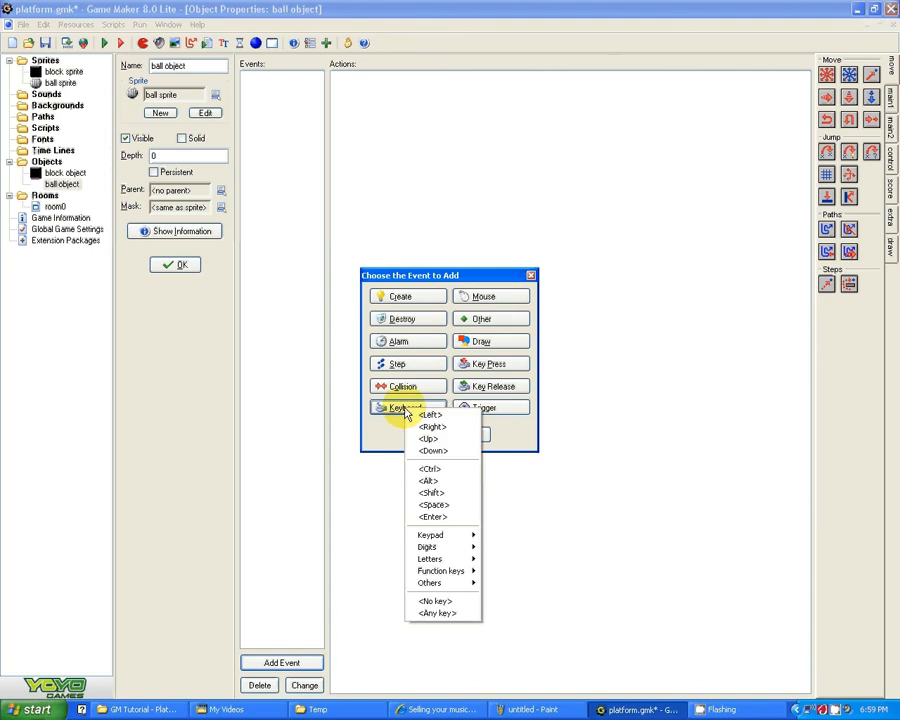
pyautogui.click(420, 423)
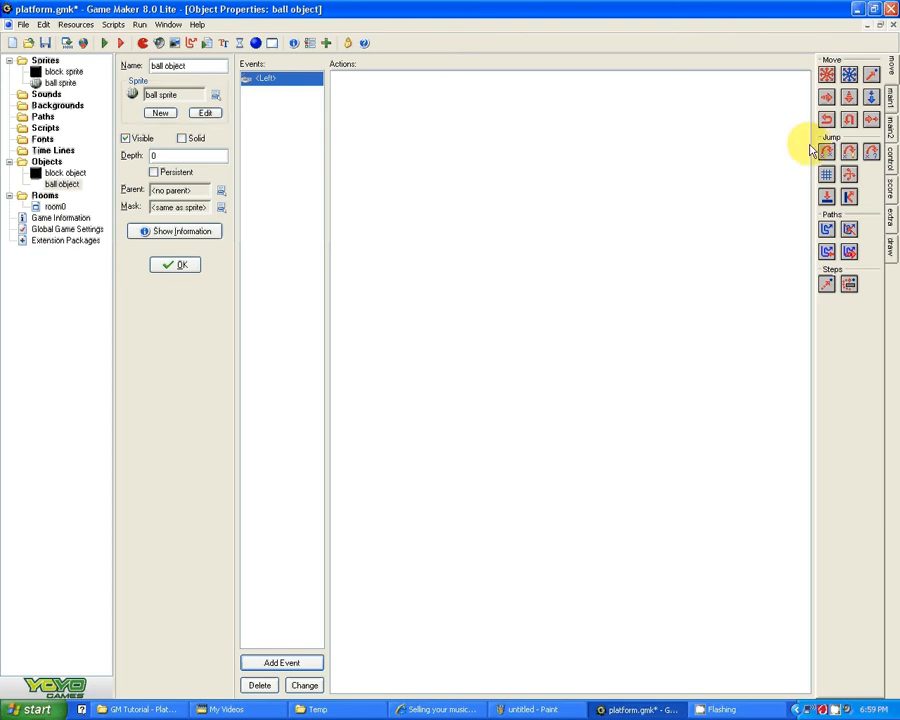
# Step: Add a Check Empty action to the ball object's Left key event
pyautogui.click(892, 160)
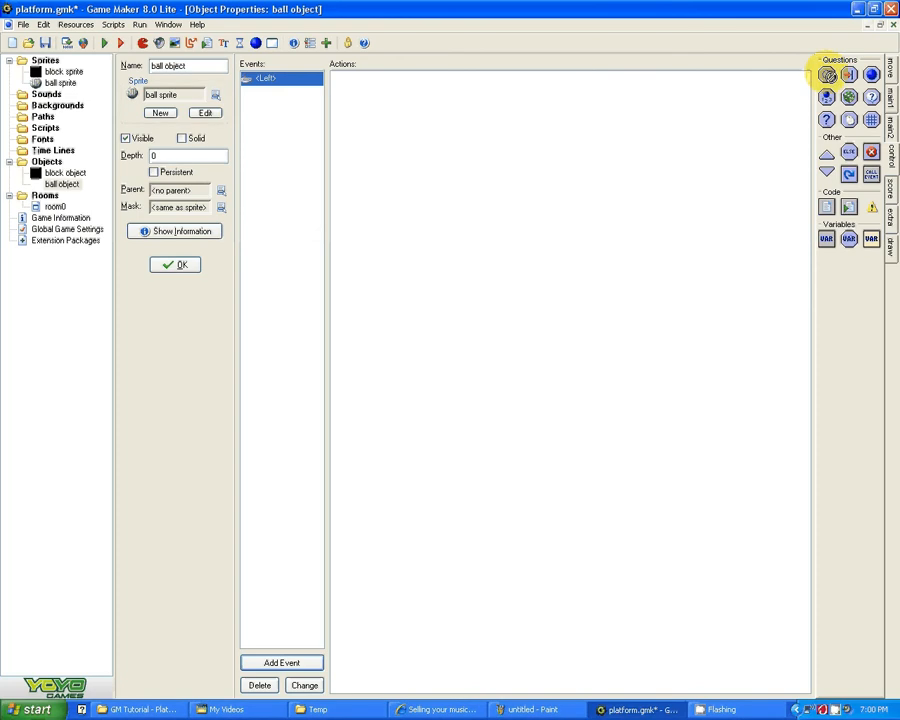
pyautogui.moveTo(826, 75); pyautogui.dragTo(624, 120)
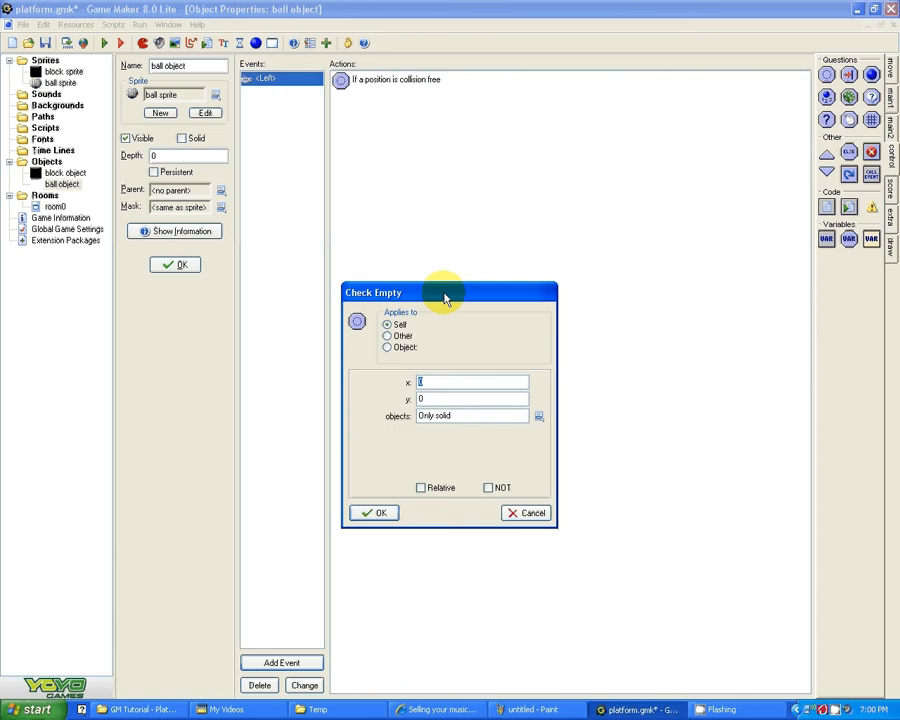
pyautogui.moveTo(445, 298); pyautogui.dragTo(478, 221)
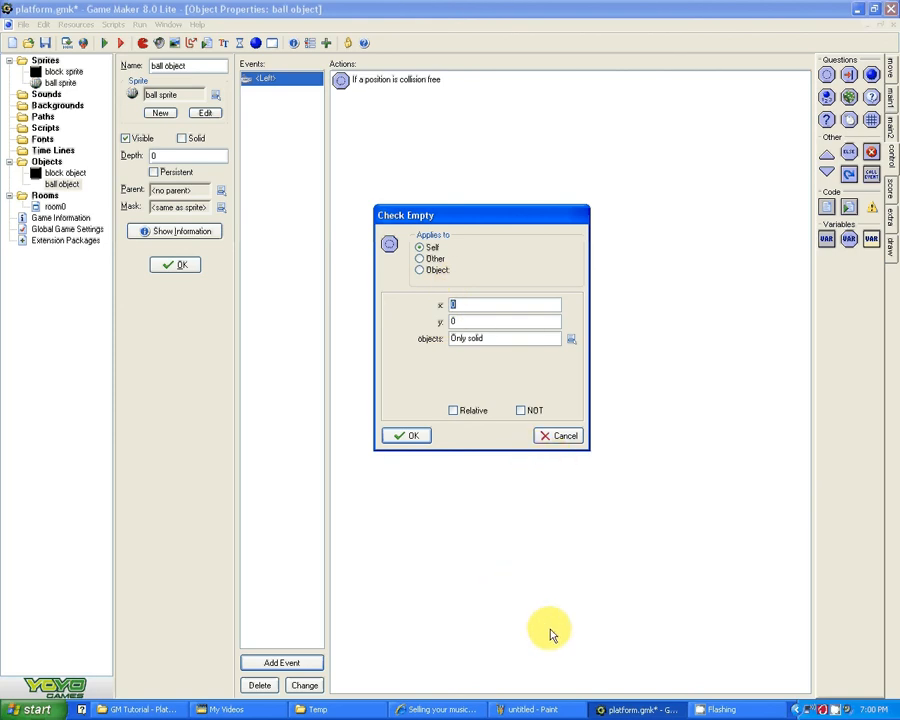
# Step: Switch to Paint, write -4 above the negative side of the sketched x-axis, and return to Game Maker
pyautogui.click(533, 710)
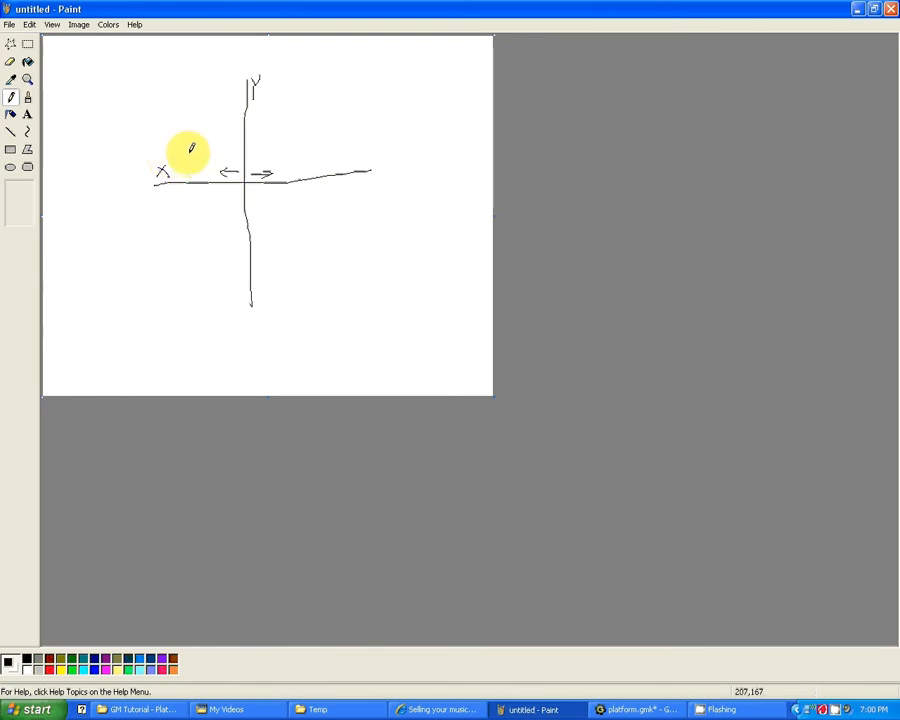
pyautogui.moveTo(184, 156); pyautogui.dragTo(209, 157)
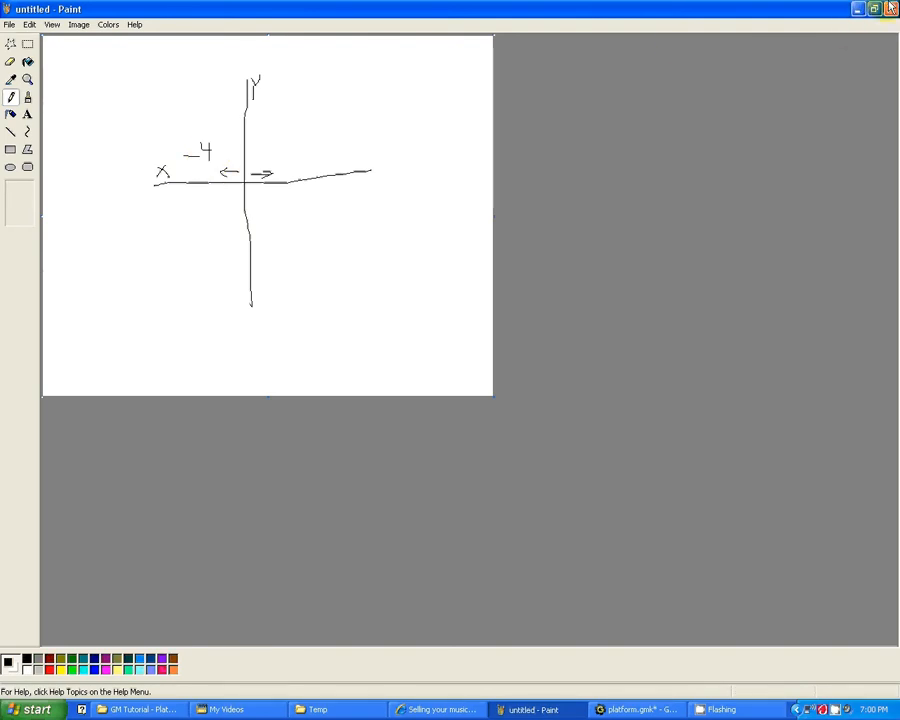
pyautogui.click(857, 9)
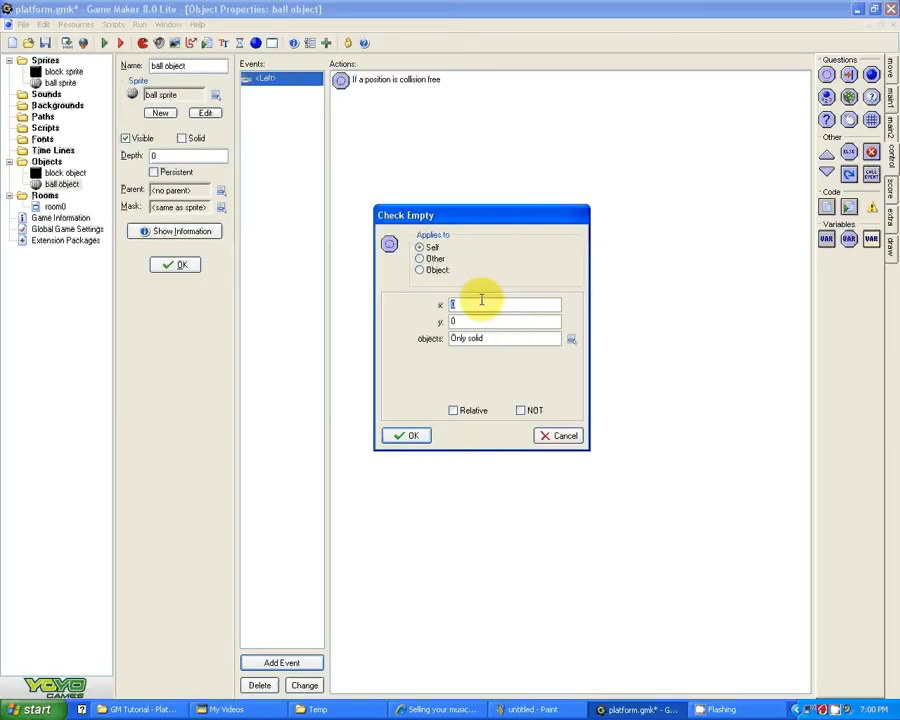
# Step: Set the Check Empty action's x to -4, make it relative, and accept it
pyautogui.write('-4')
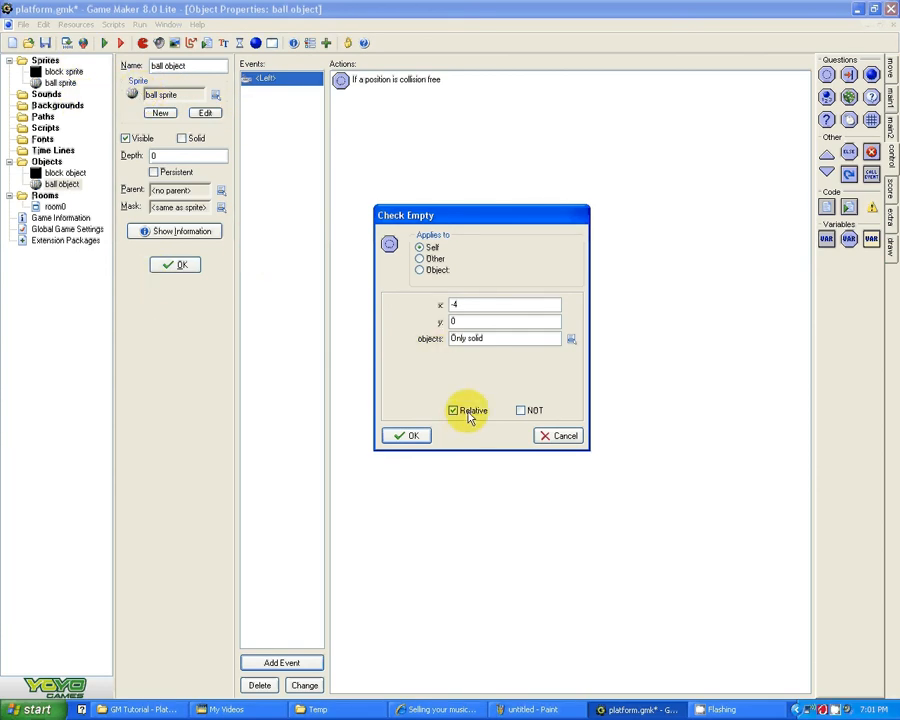
pyautogui.click(412, 437)
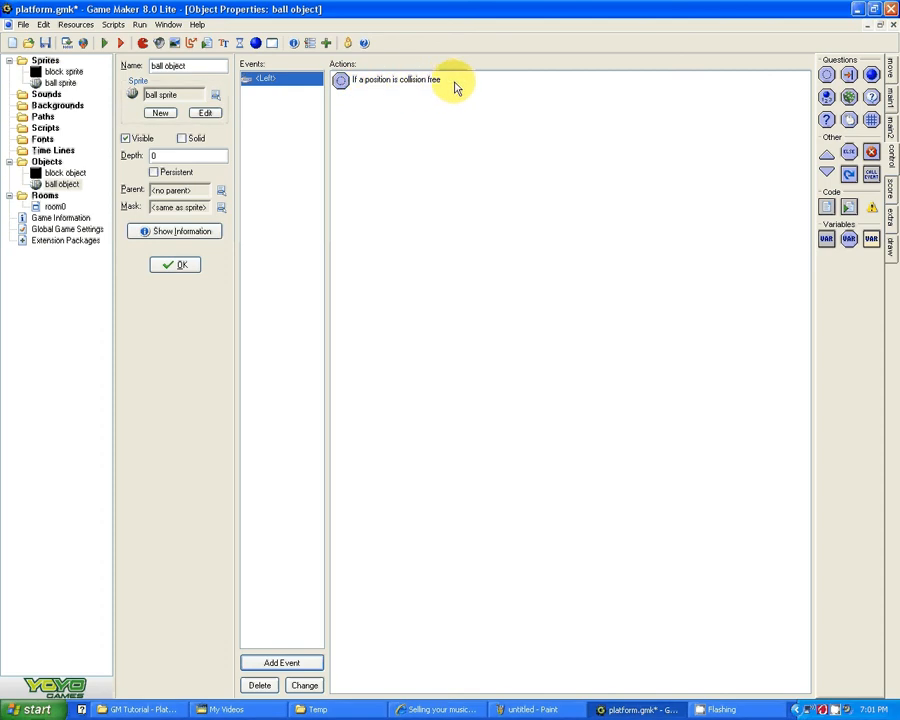
# Step: Add a Jump to Position action to the Left key event with x -4, relative to the current position
pyautogui.click(892, 75)
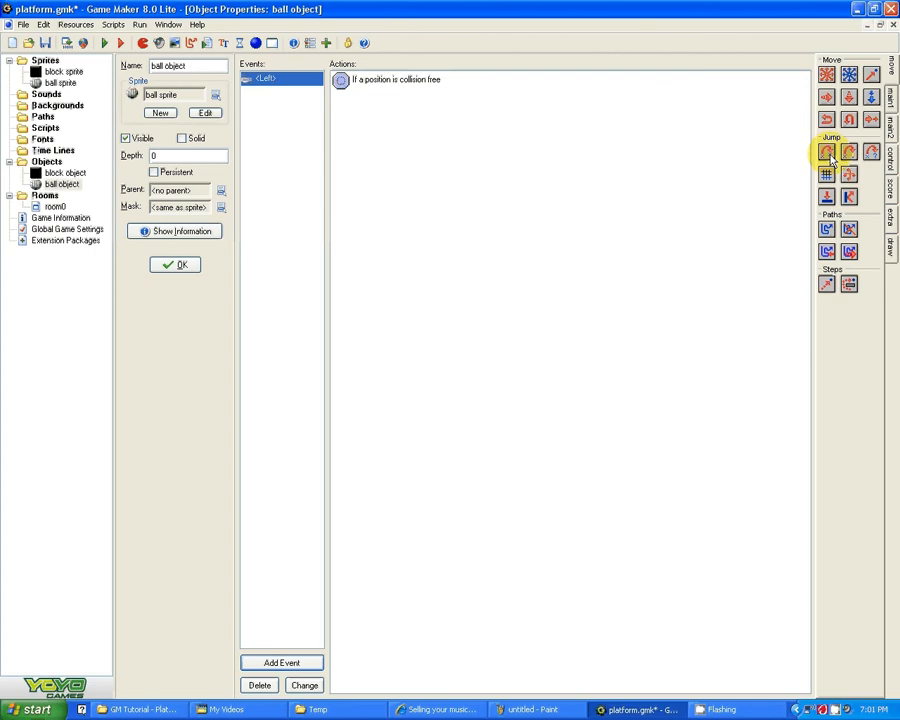
pyautogui.moveTo(822, 146); pyautogui.dragTo(546, 143)
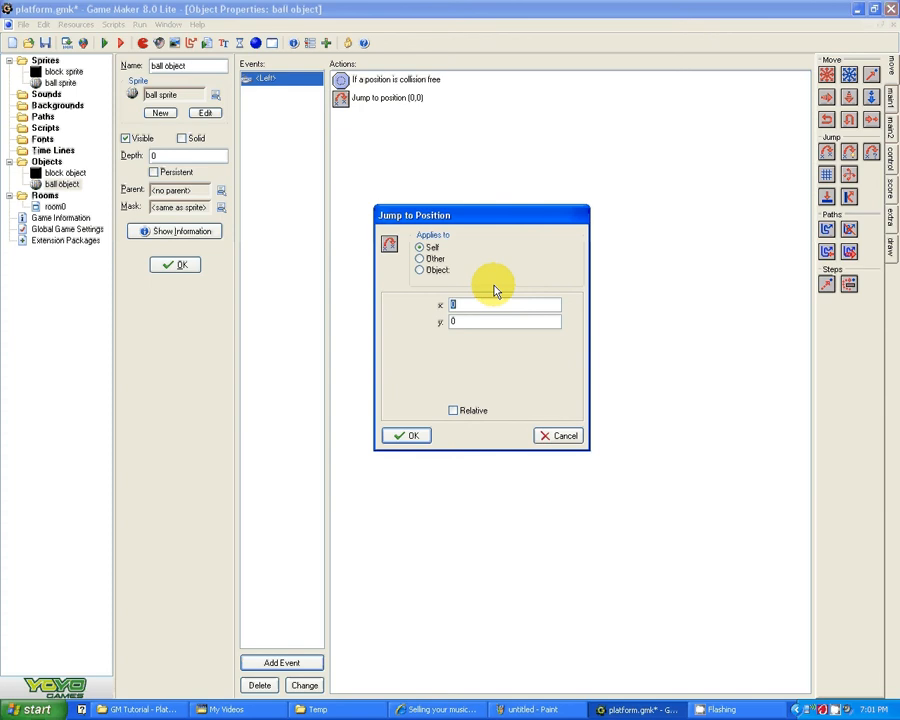
pyautogui.write('-4')
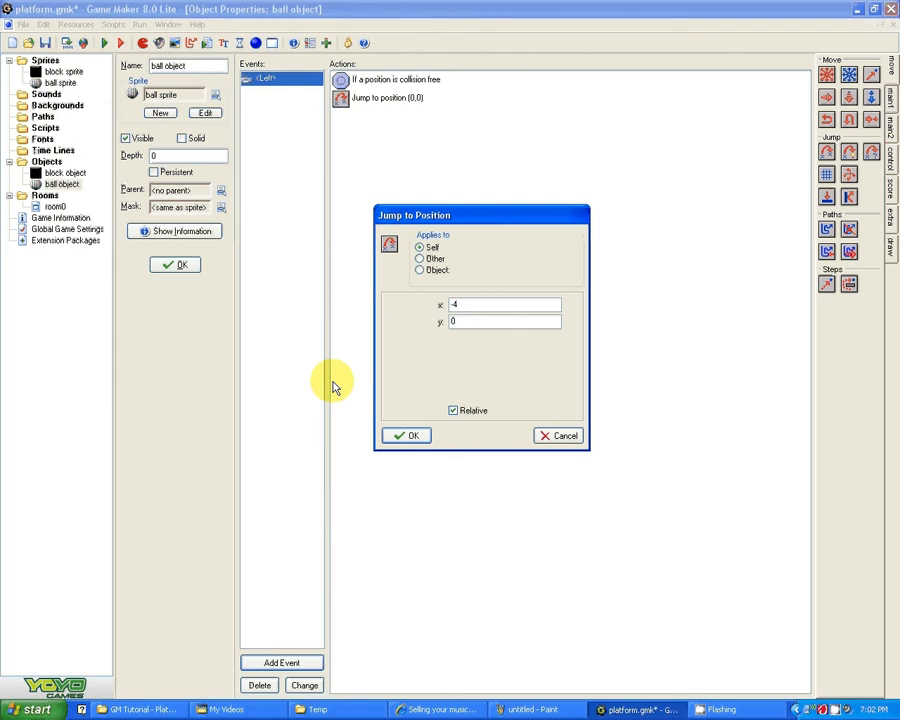
pyautogui.click(405, 435)
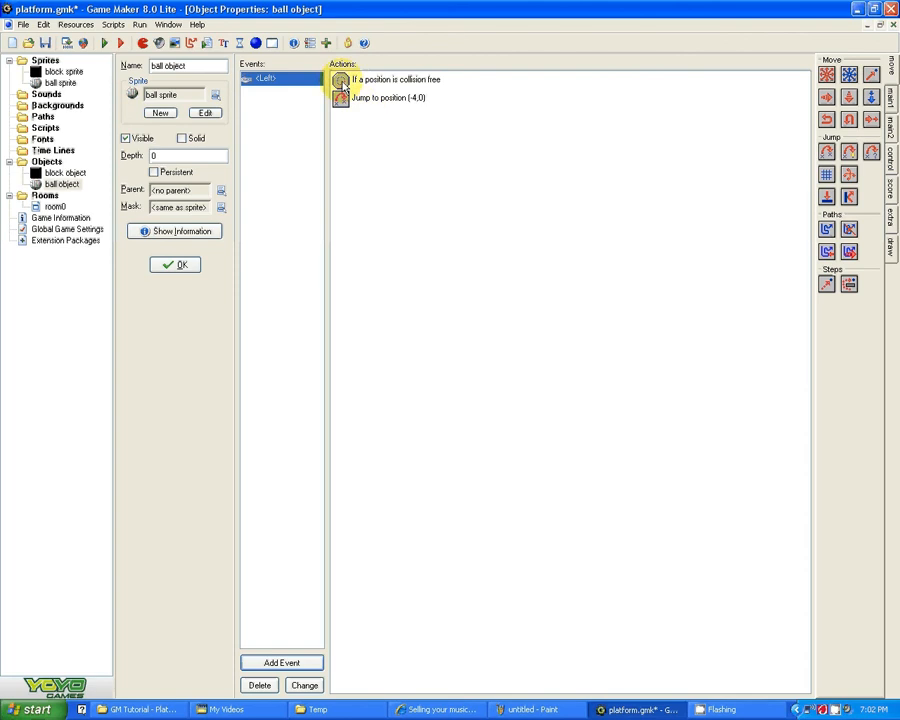
# Step: Open room0 and place one ball object on the floor below the lower middle platform
pyautogui.doubleClick(52, 208)
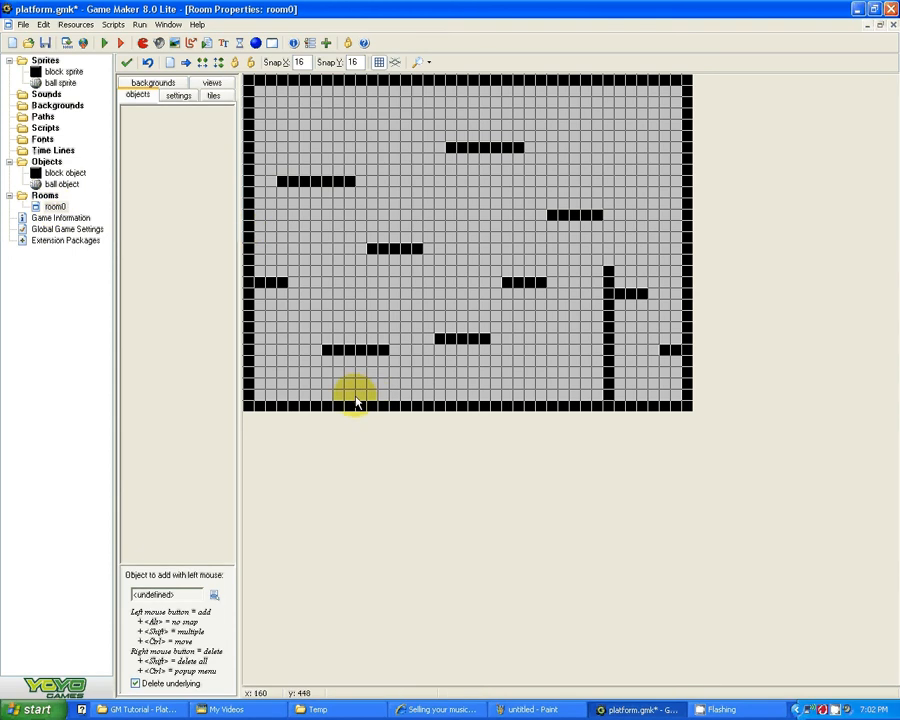
pyautogui.click(139, 121)
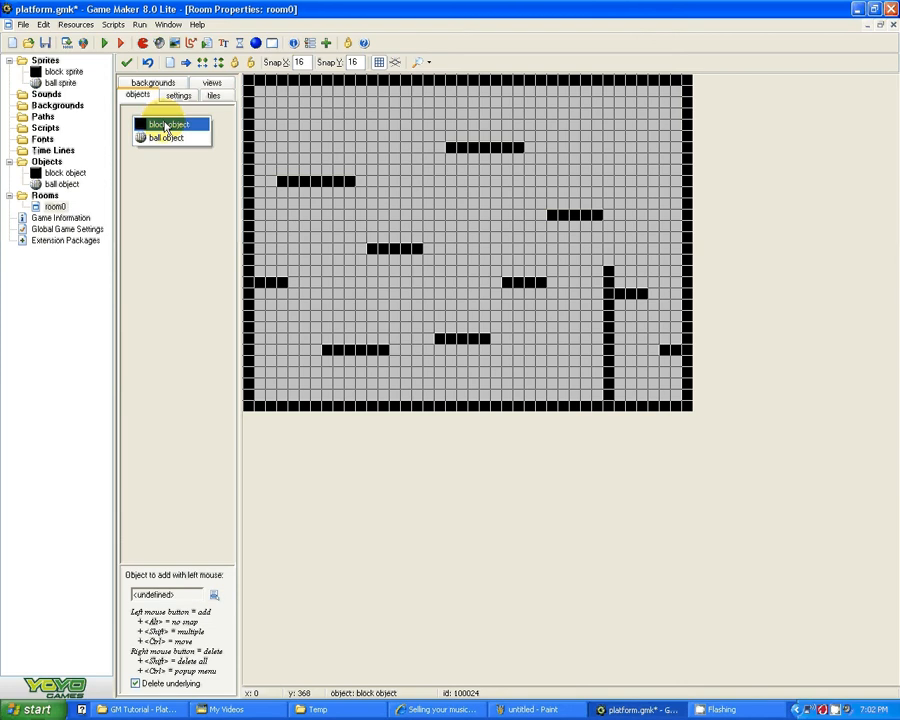
pyautogui.click(166, 125)
pyautogui.click(127, 114)
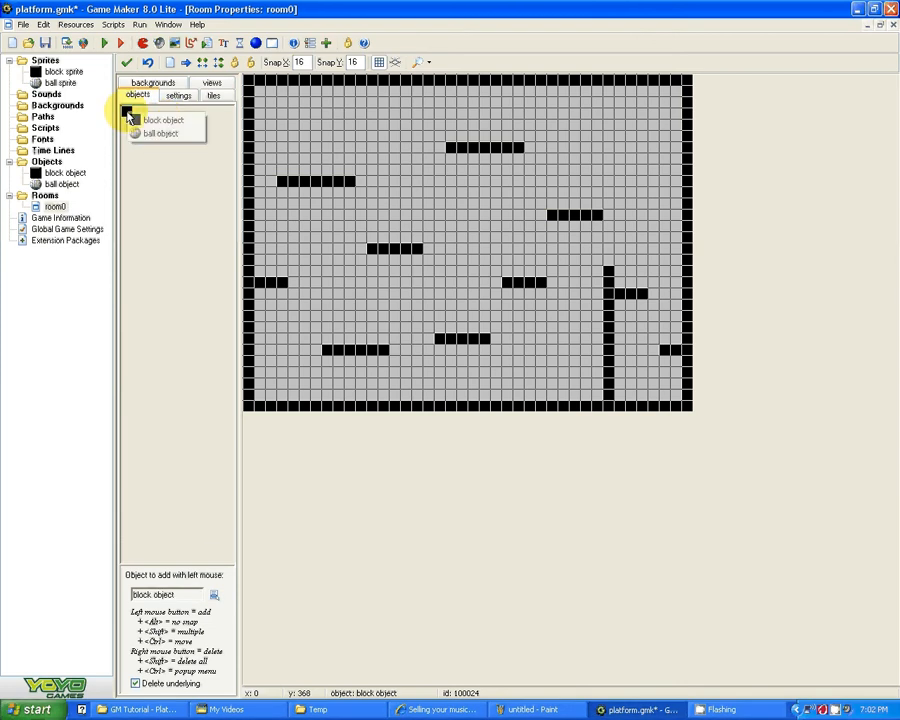
pyautogui.click(170, 136)
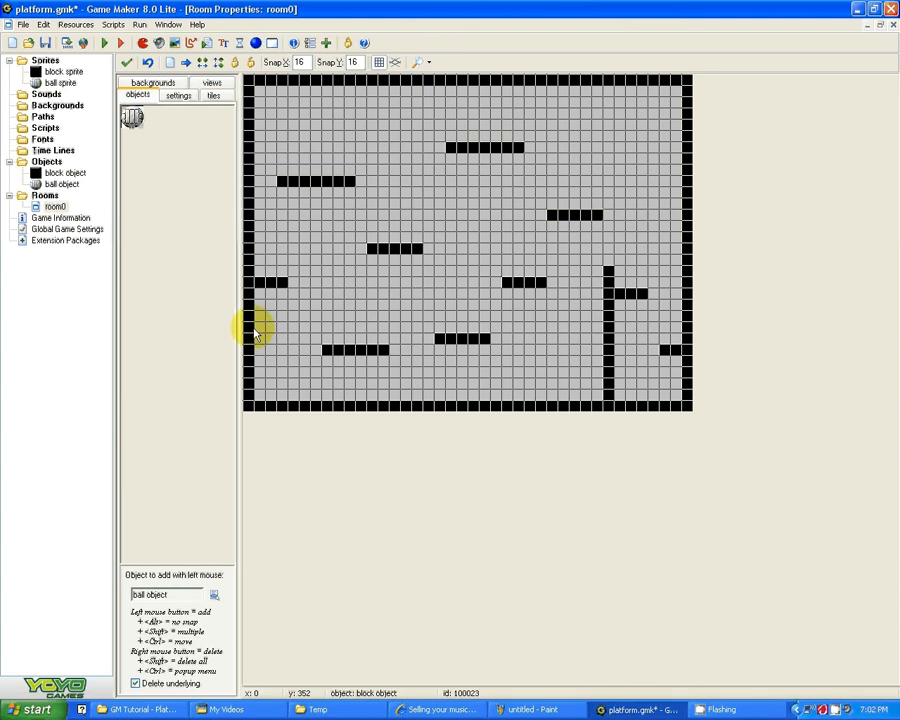
pyautogui.click(478, 389)
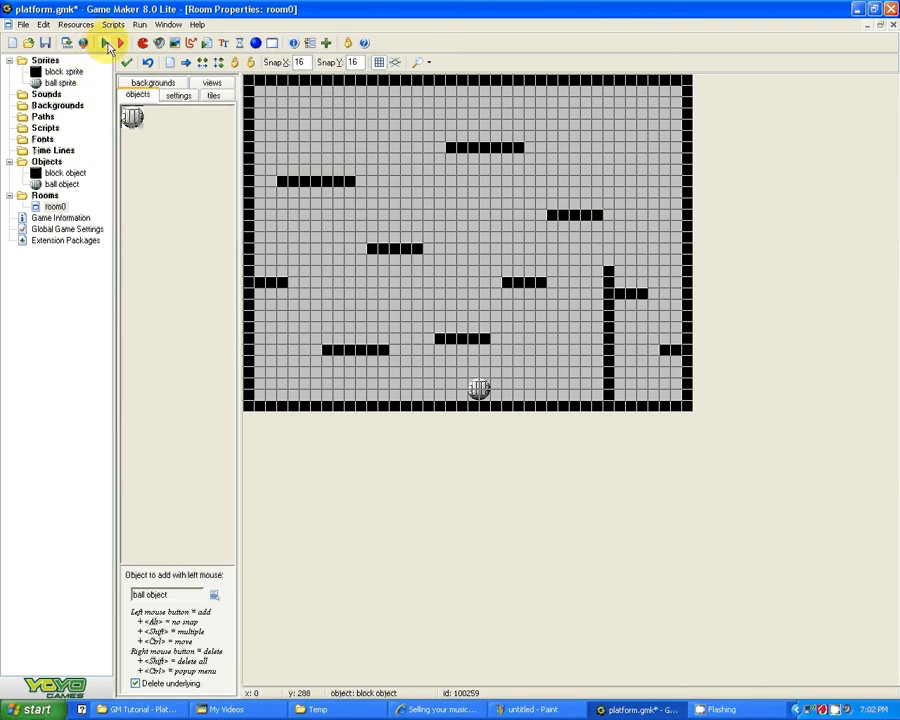
# Step: Run the game, move the ball left until it reaches the wall, and close the game window
pyautogui.click(107, 45)
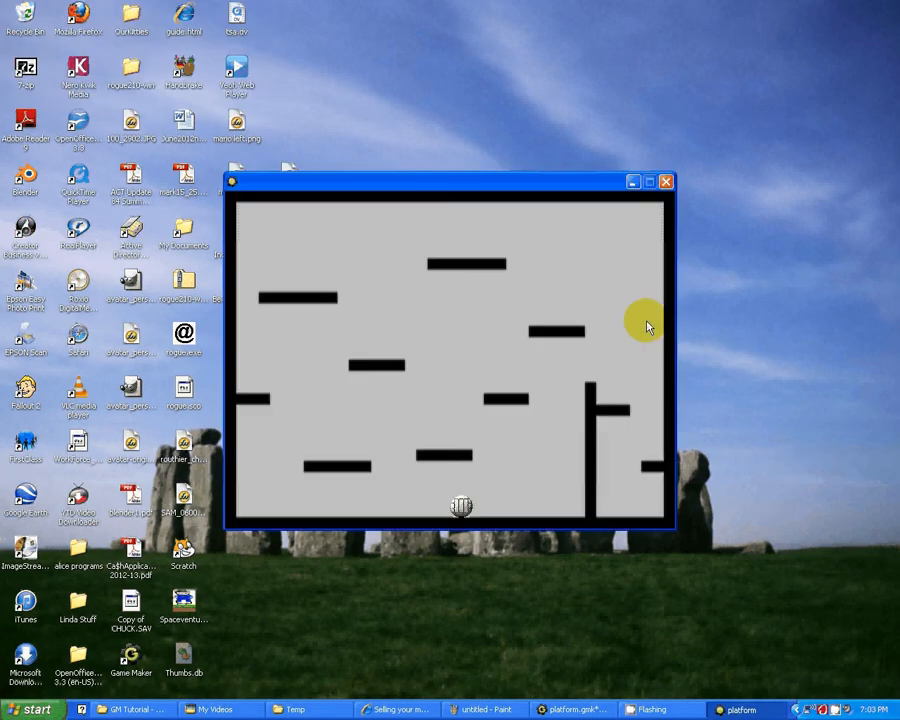
pyautogui.press('Left')
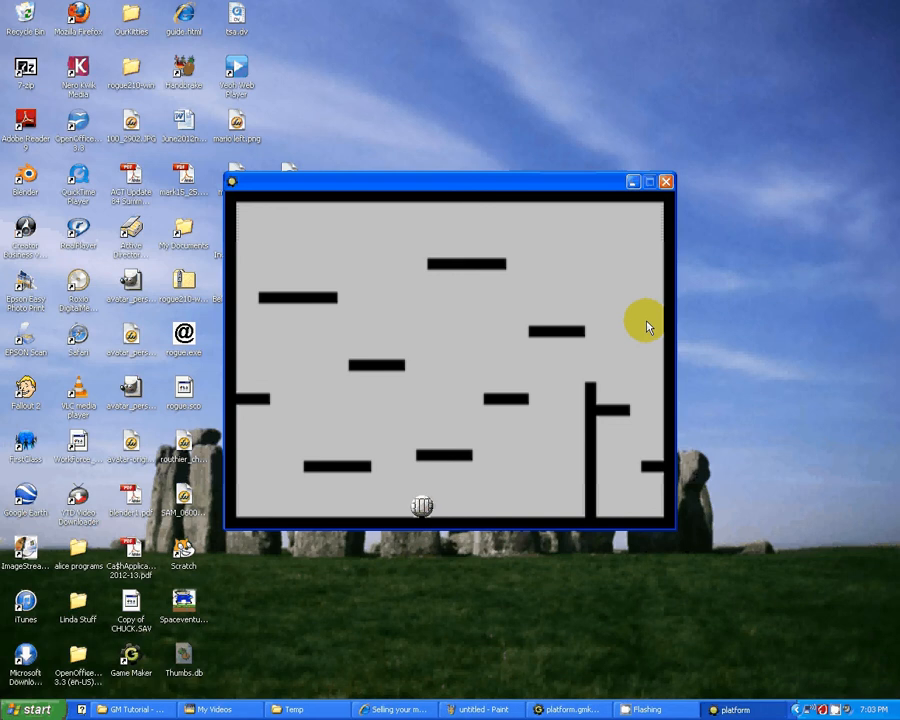
pyautogui.press('Left')
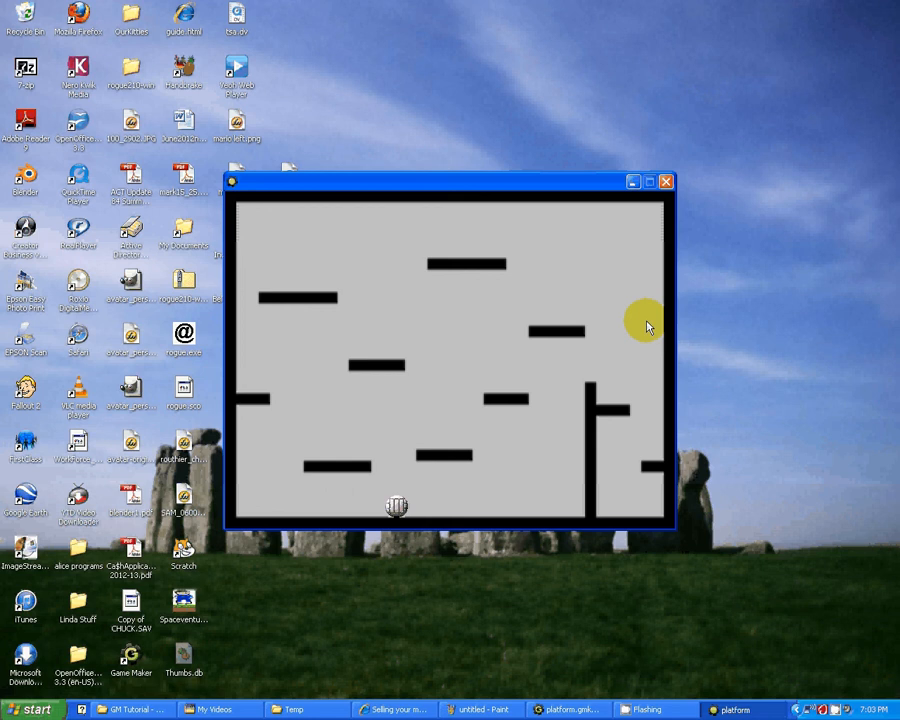
pyautogui.press('Left')
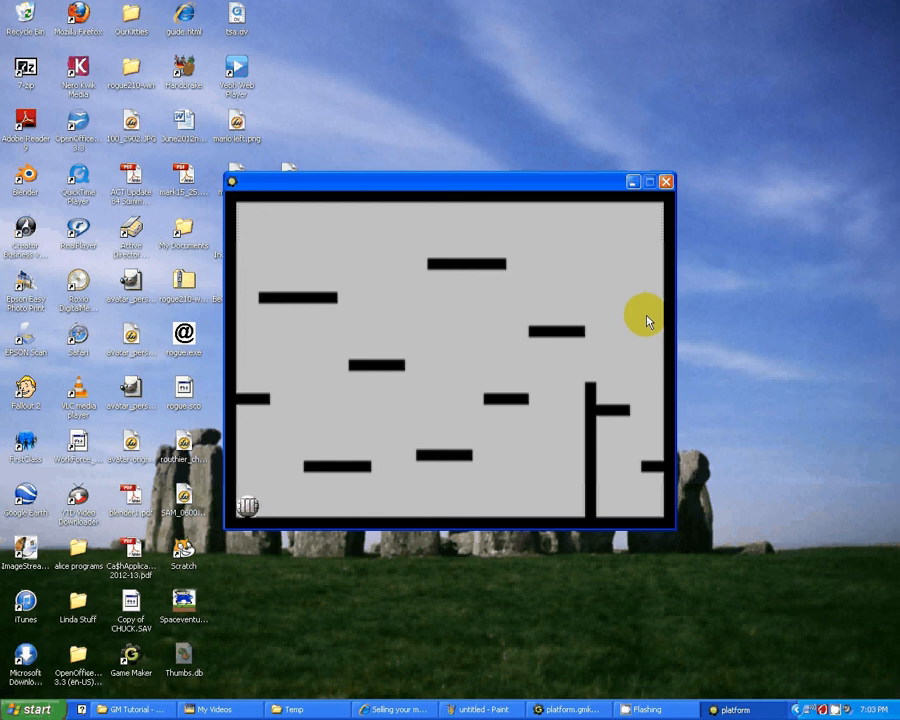
pyautogui.click(668, 183)
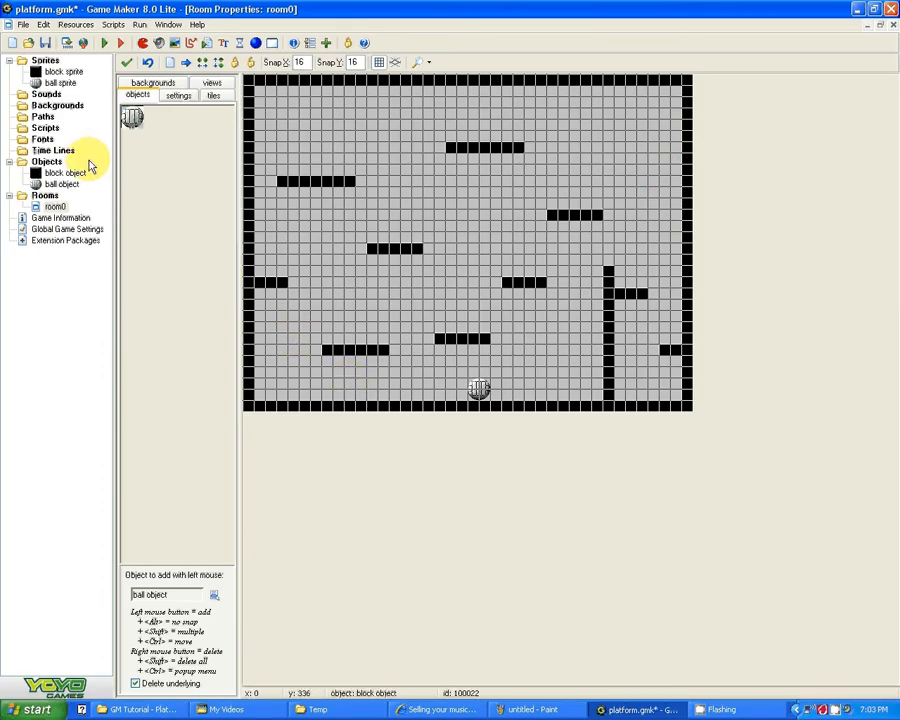
# Step: Add a keyboard event for the Right key to the ball object, checking the Left event's actions for reference
pyautogui.doubleClick(62, 185)
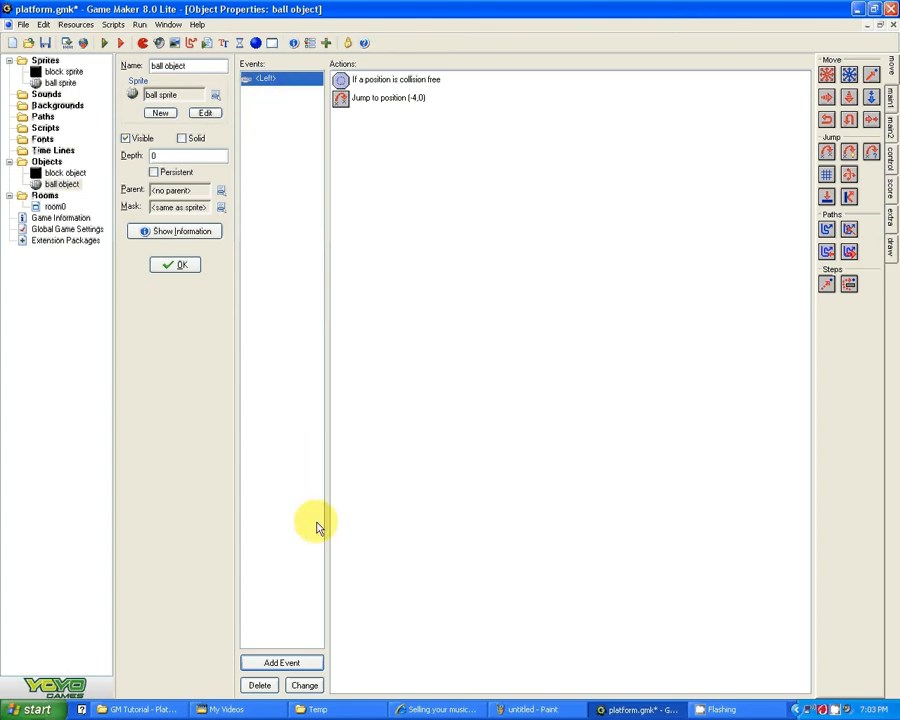
pyautogui.click(285, 663)
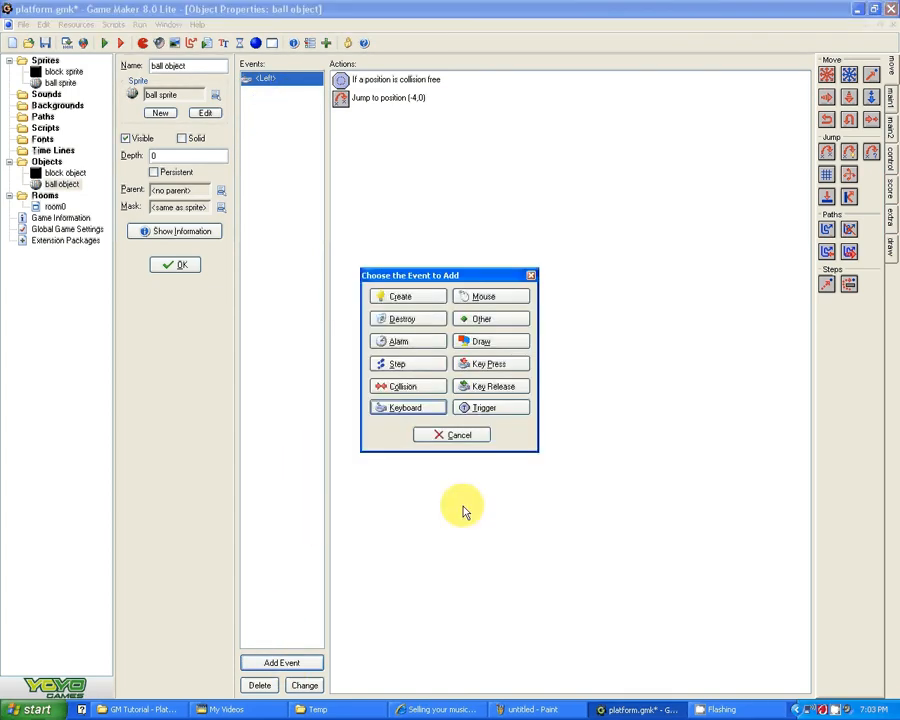
pyautogui.click(390, 409)
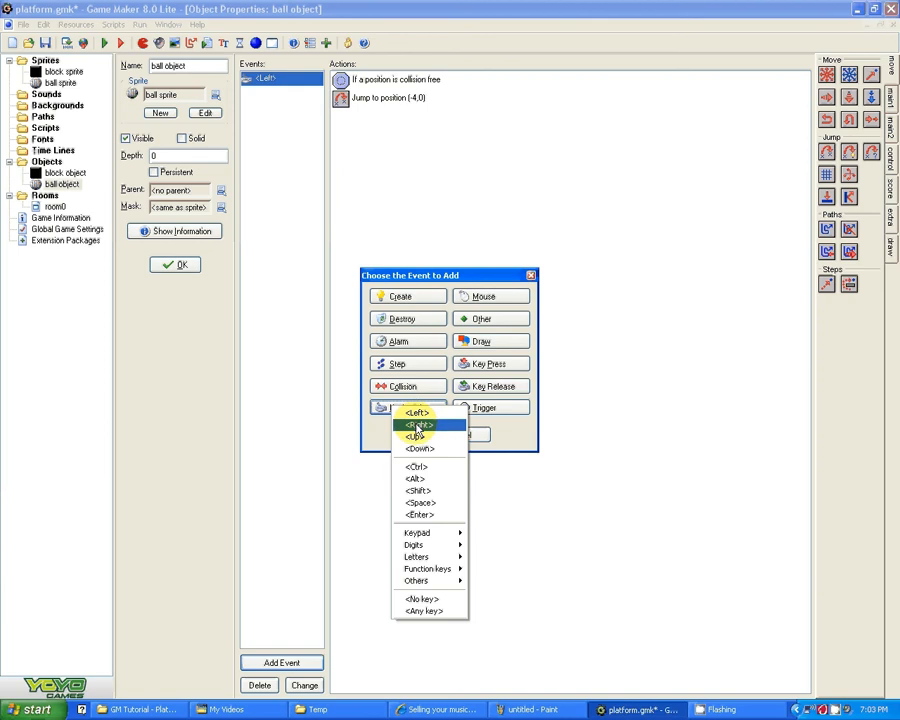
pyautogui.click(420, 424)
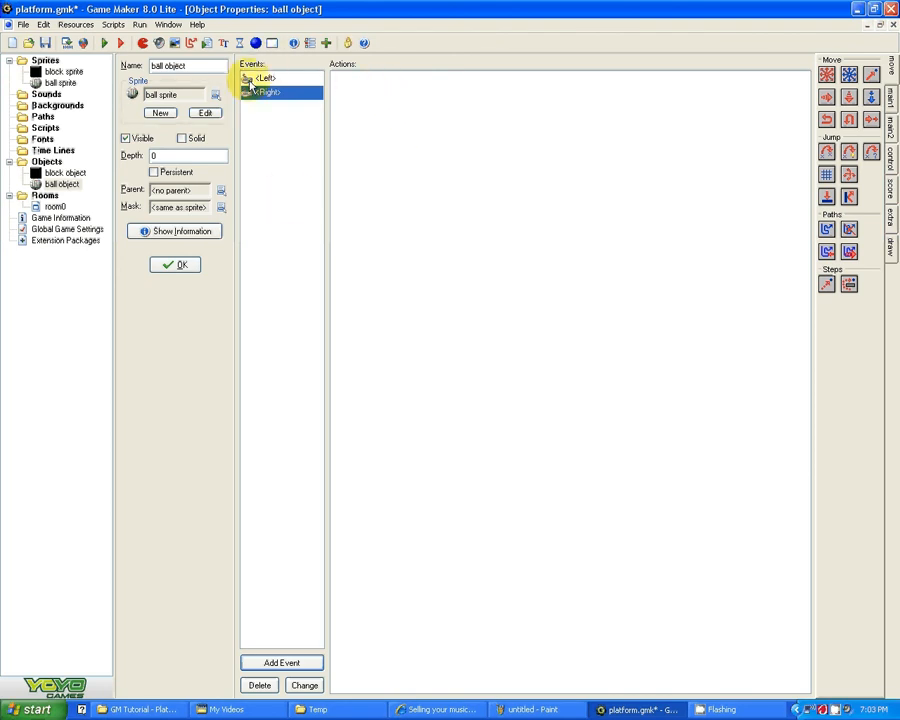
pyautogui.click(263, 78)
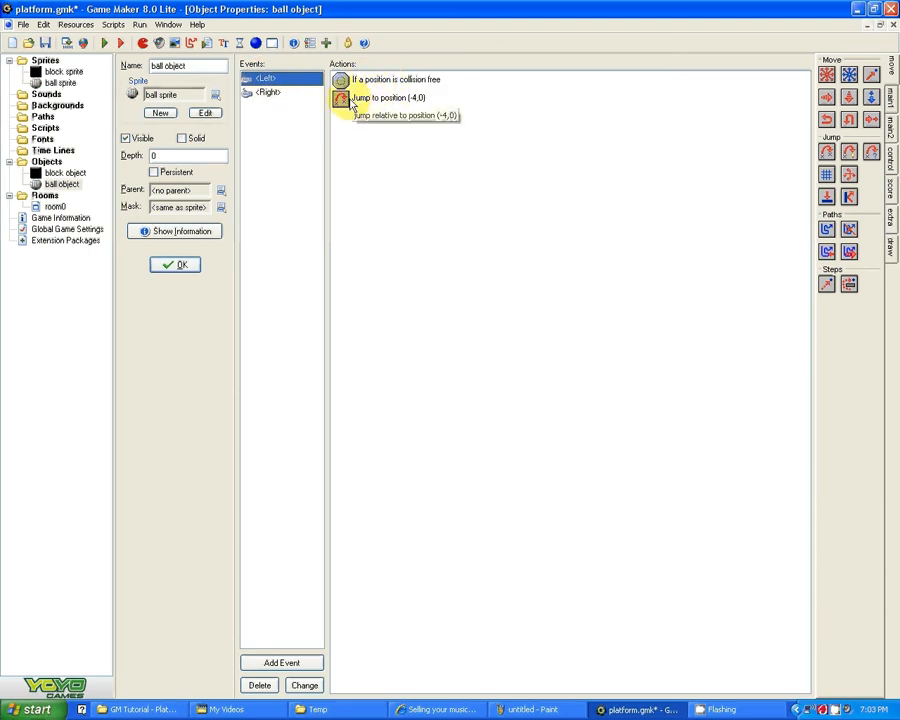
pyautogui.click(265, 93)
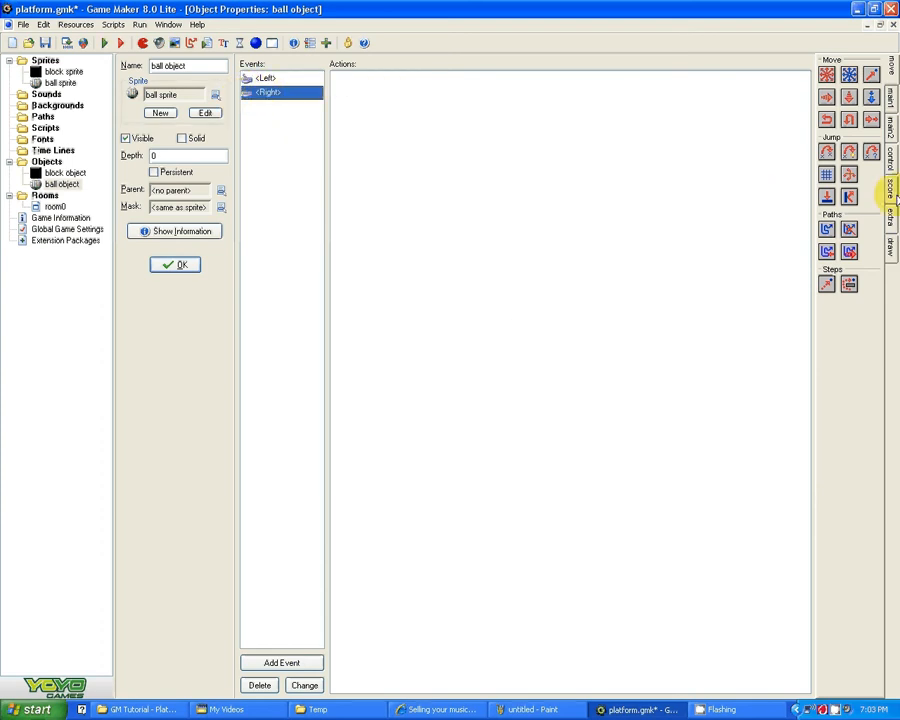
# Step: Add a Check Empty action to the ball object's Right key event
pyautogui.click(889, 158)
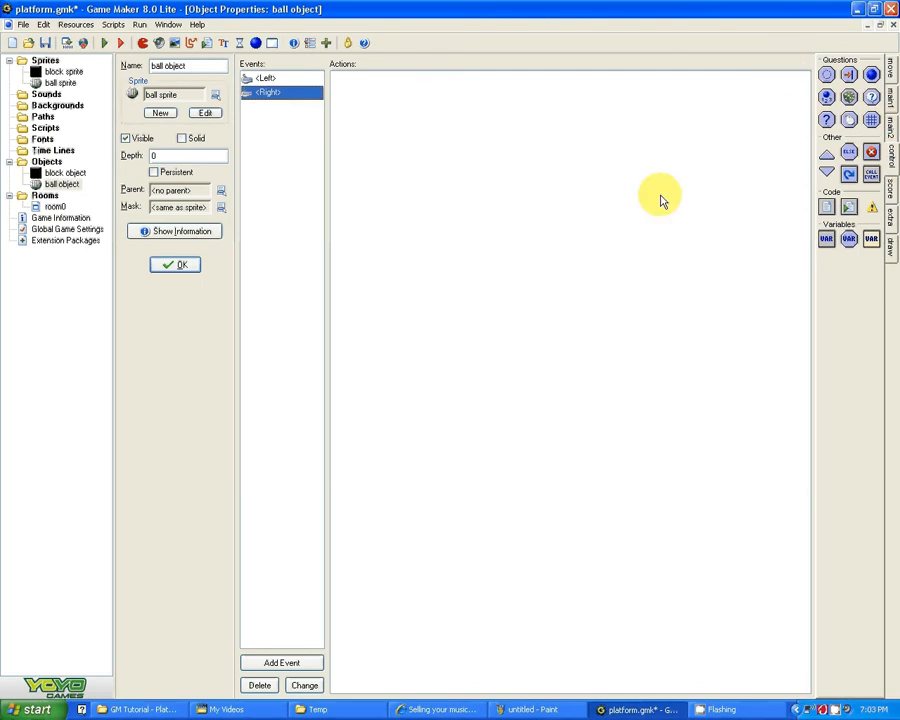
pyautogui.moveTo(826, 78); pyautogui.dragTo(538, 131)
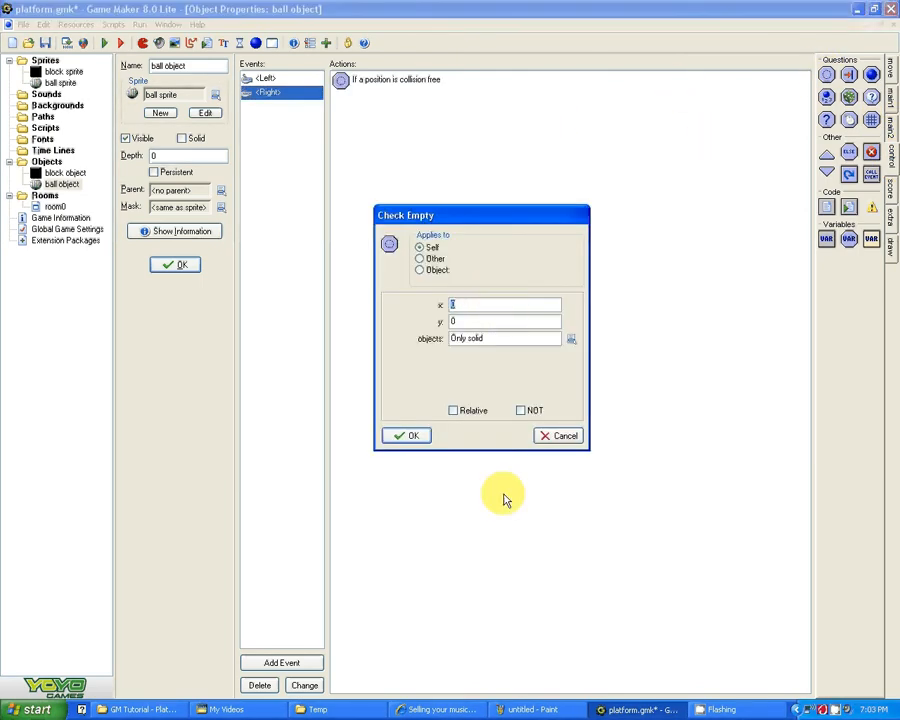
# Step: Switch to Paint, handwrite a mark above the right-pointing arrow of the axis sketch, and return to Game Maker
pyautogui.click(530, 709)
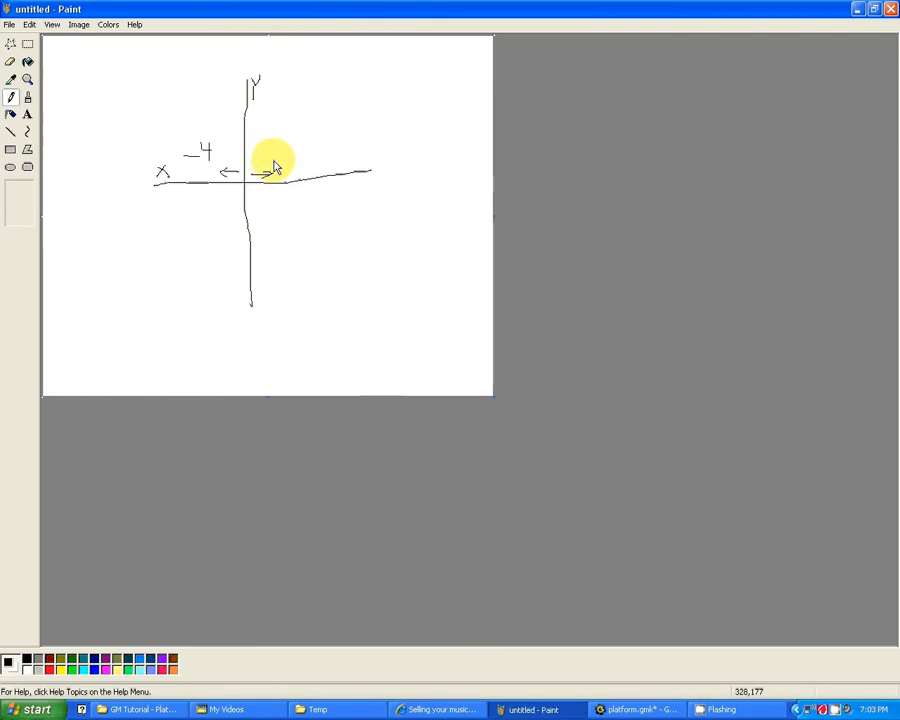
pyautogui.moveTo(271, 149)
pyautogui.mouseDown()
pyautogui.moveTo(271, 160)
pyautogui.moveTo(289, 155)
pyautogui.moveTo(283, 162)
pyautogui.mouseUp()
pyautogui.click(857, 9)
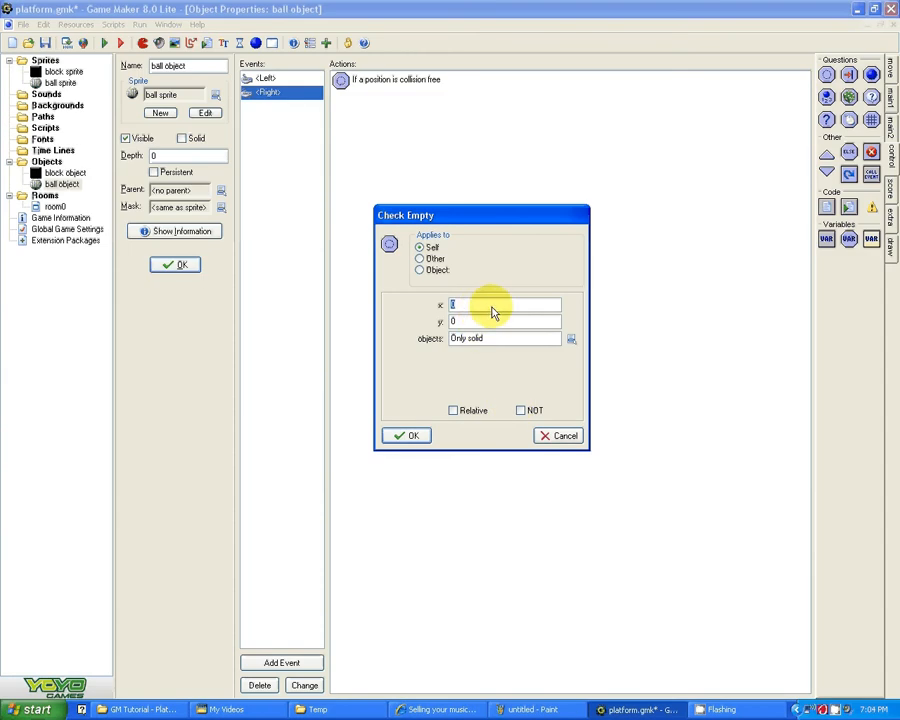
# Step: Set the Check Empty action's x to 4 and y to 0, make it relative, and accept it
pyautogui.write('4')
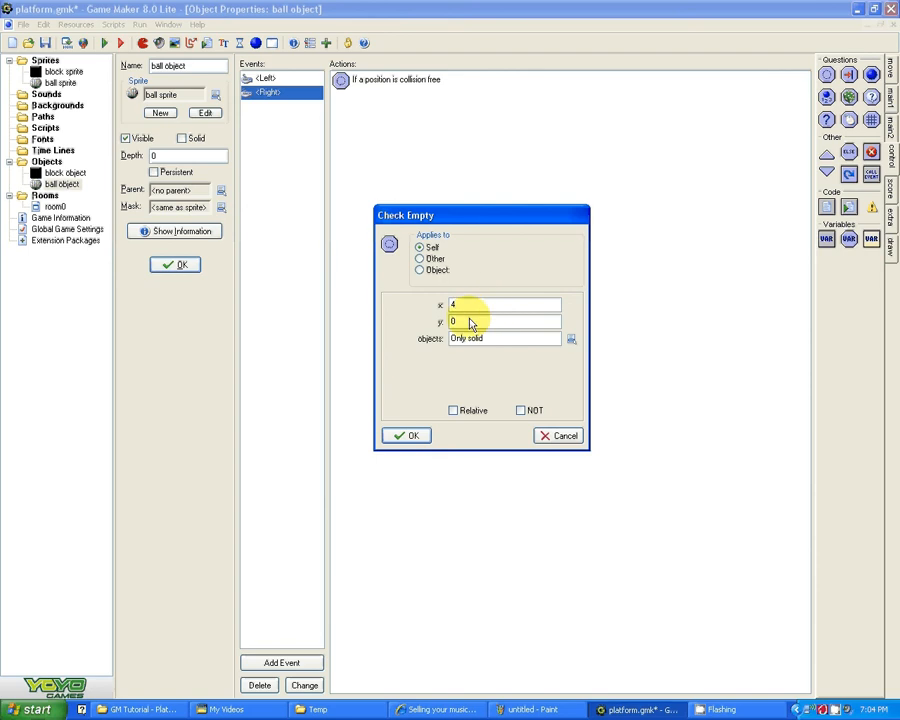
pyautogui.doubleClick(455, 321)
pyautogui.press('BackSpace')
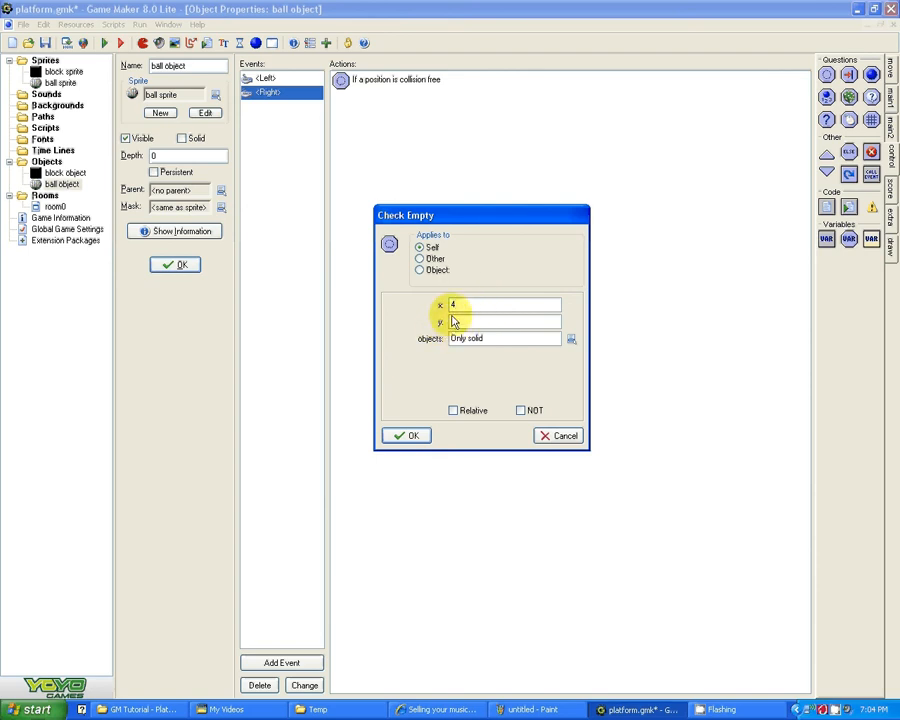
pyautogui.write('0')
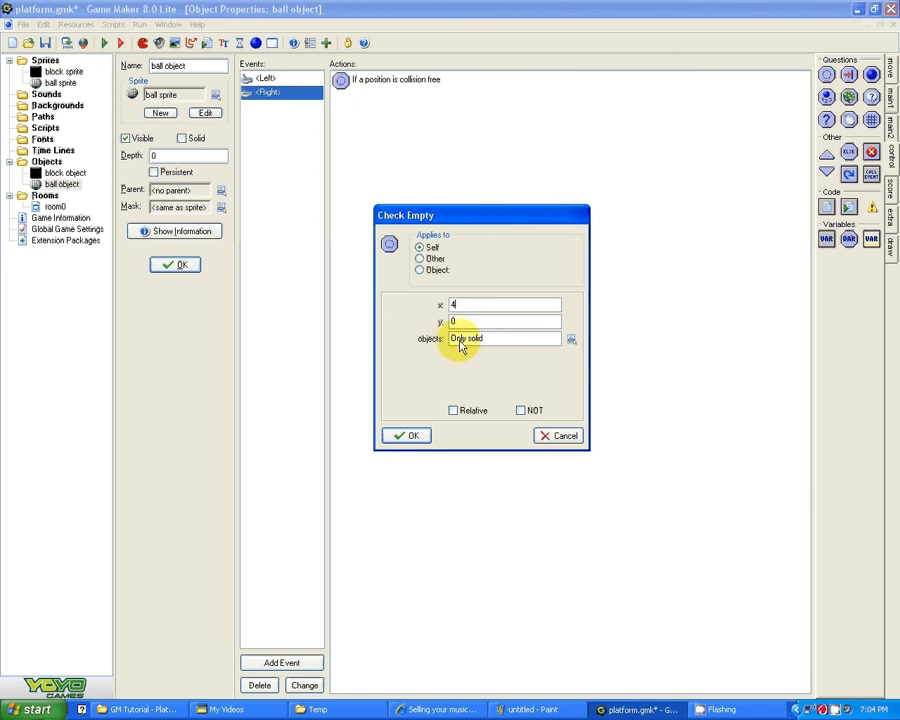
pyautogui.click(455, 413)
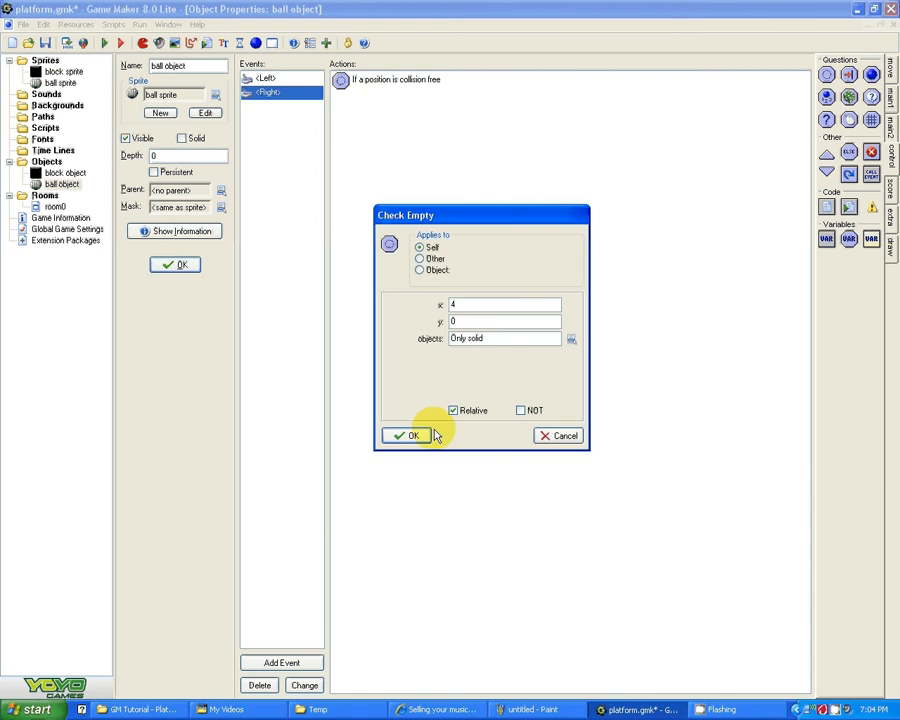
pyautogui.click(408, 436)
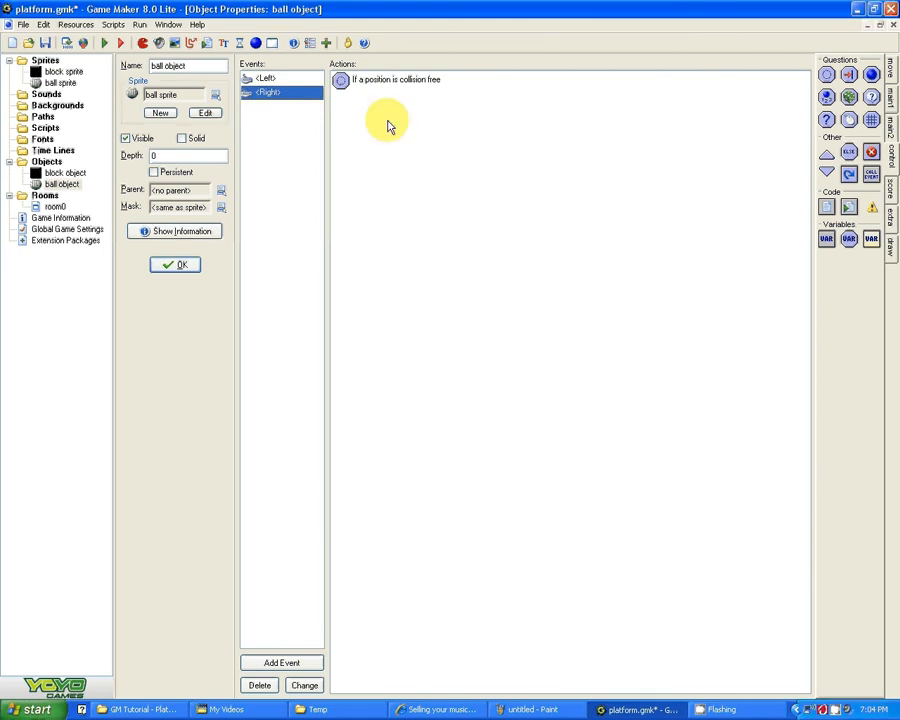
# Step: Add a Jump to Position action to the Right key event with x 4, y 0, relative to the current position
pyautogui.click(892, 72)
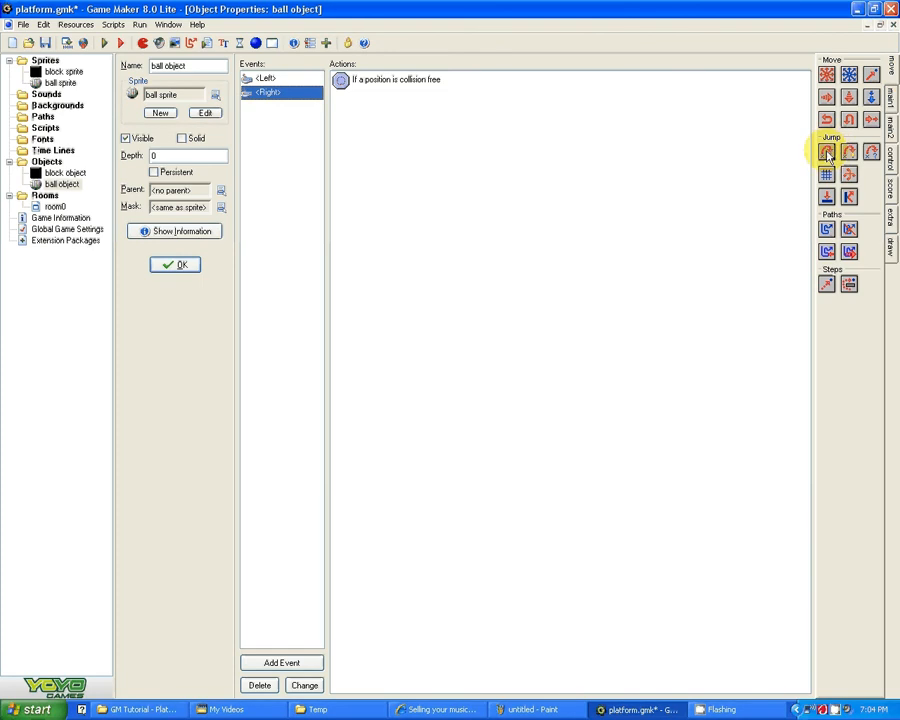
pyautogui.moveTo(828, 155); pyautogui.dragTo(558, 176)
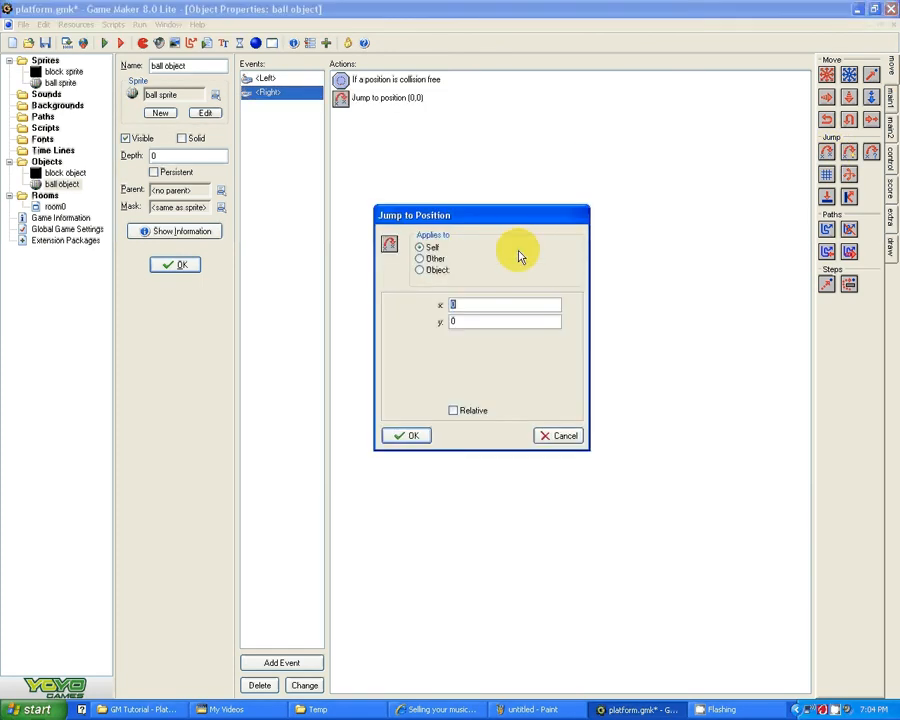
pyautogui.write('4')
pyautogui.click(410, 435)
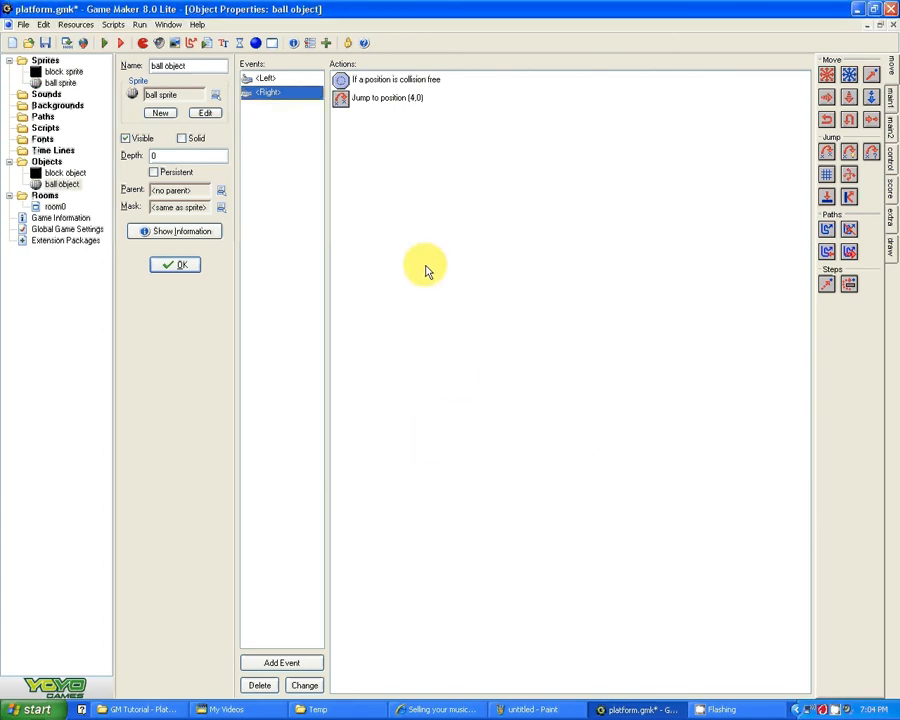
# Step: Test moving the ball left and right in the running game, close it, and save the project
pyautogui.click(104, 43)
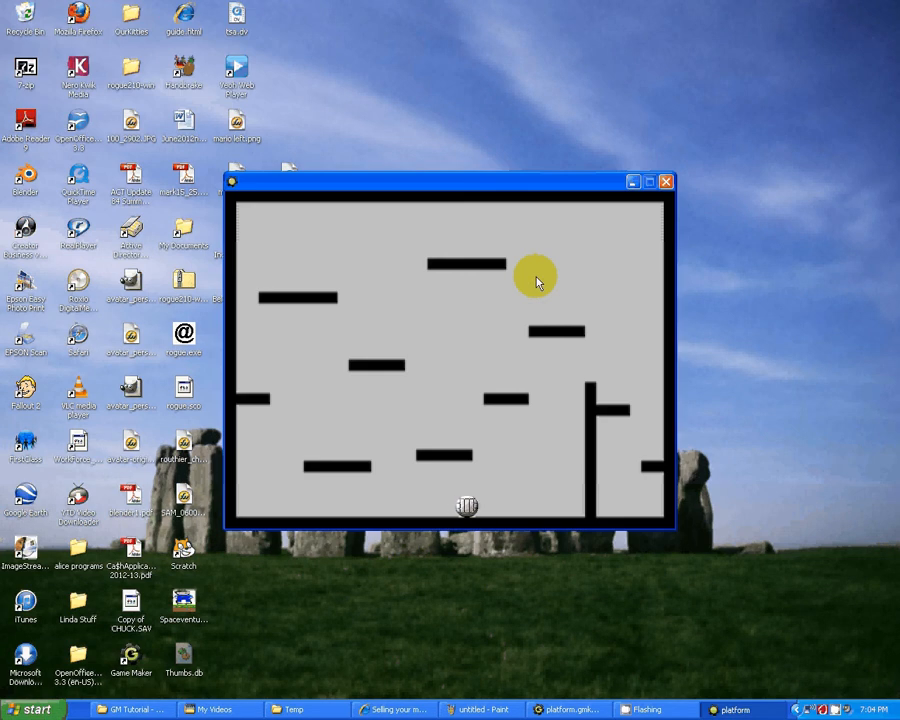
pyautogui.press('Left')
pyautogui.press('Right')
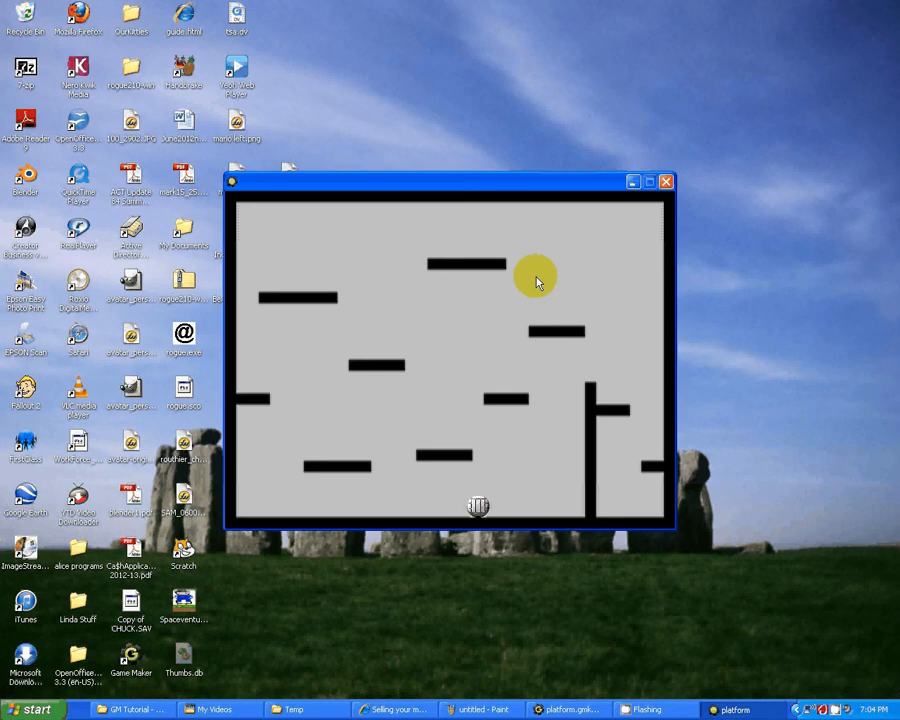
pyautogui.press('Left')
pyautogui.press('Right')
pyautogui.press('Left')
pyautogui.press('Right')
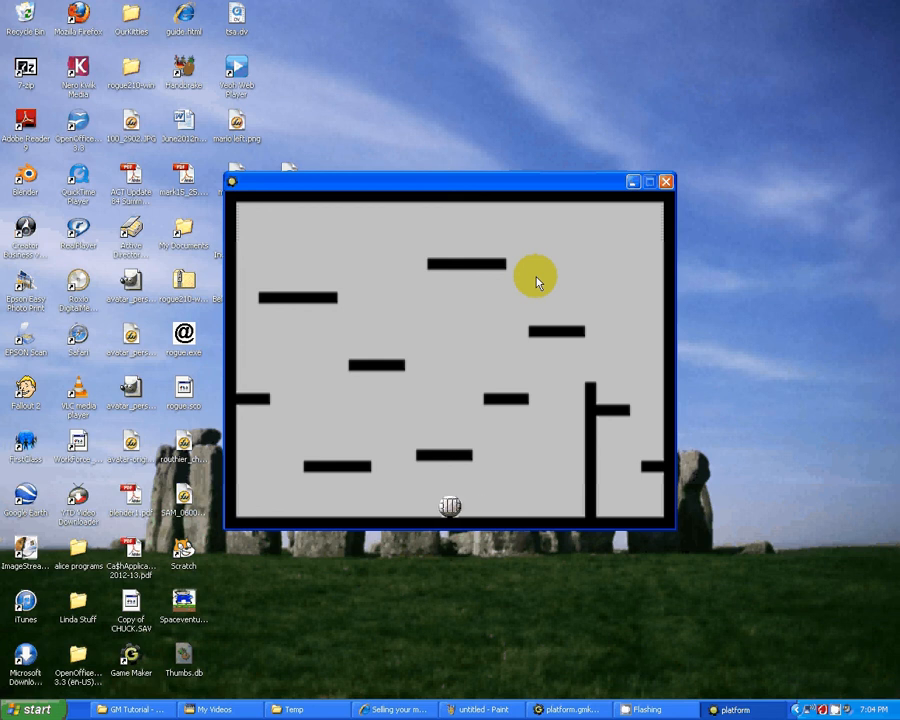
pyautogui.click(667, 183)
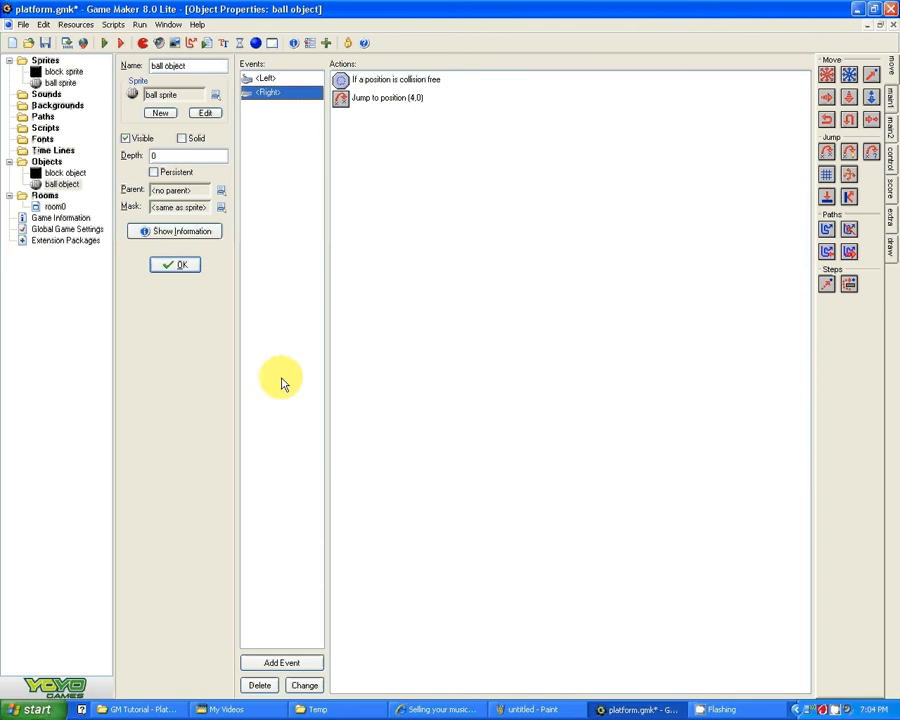
pyautogui.click(46, 45)
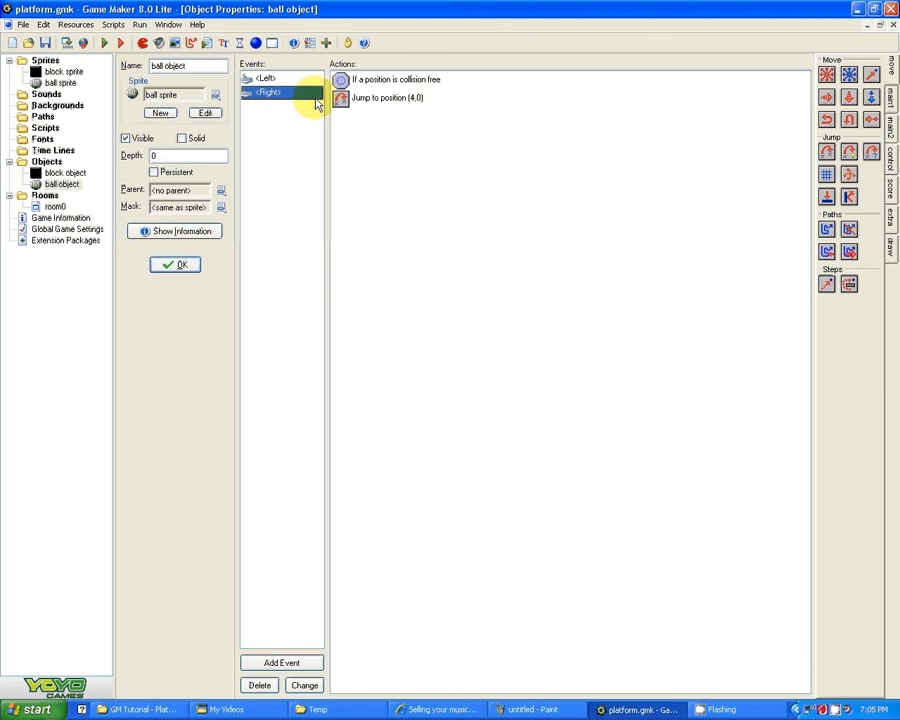
# Step: Add a keyboard event for the Up key to the ball object
pyautogui.click(263, 663)
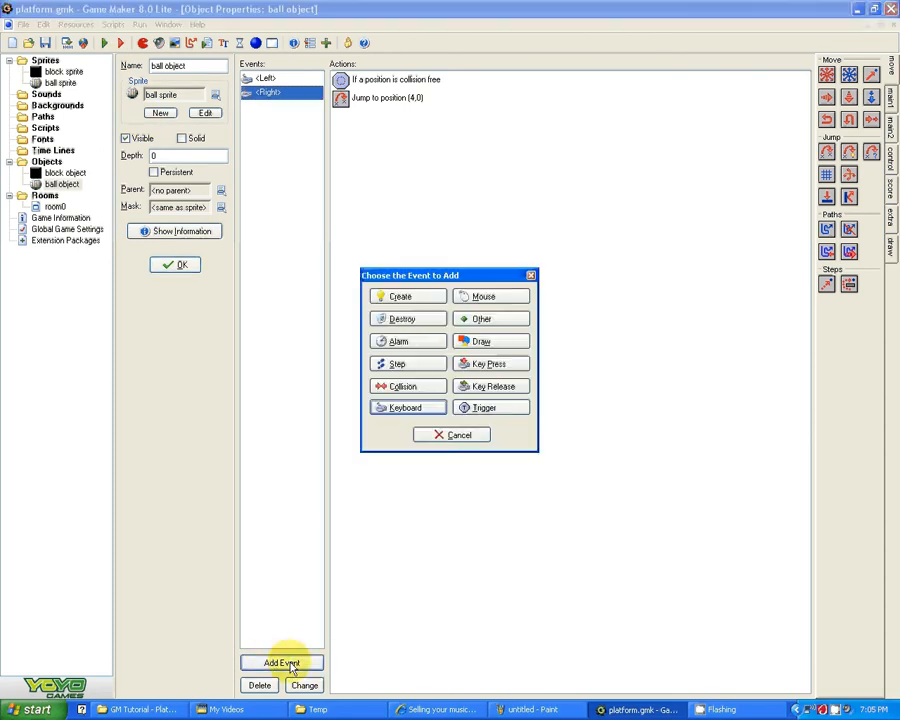
pyautogui.click(406, 410)
pyautogui.click(419, 386)
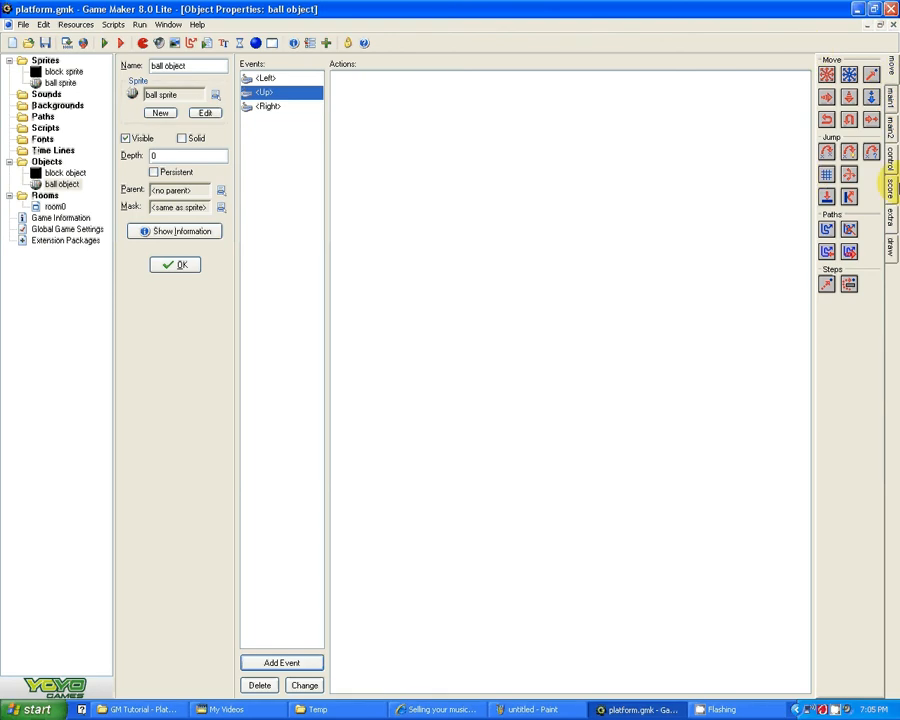
# Step: Add a Check Collision action to the Up key event with y 1, relative, for solid objects only
pyautogui.click(893, 160)
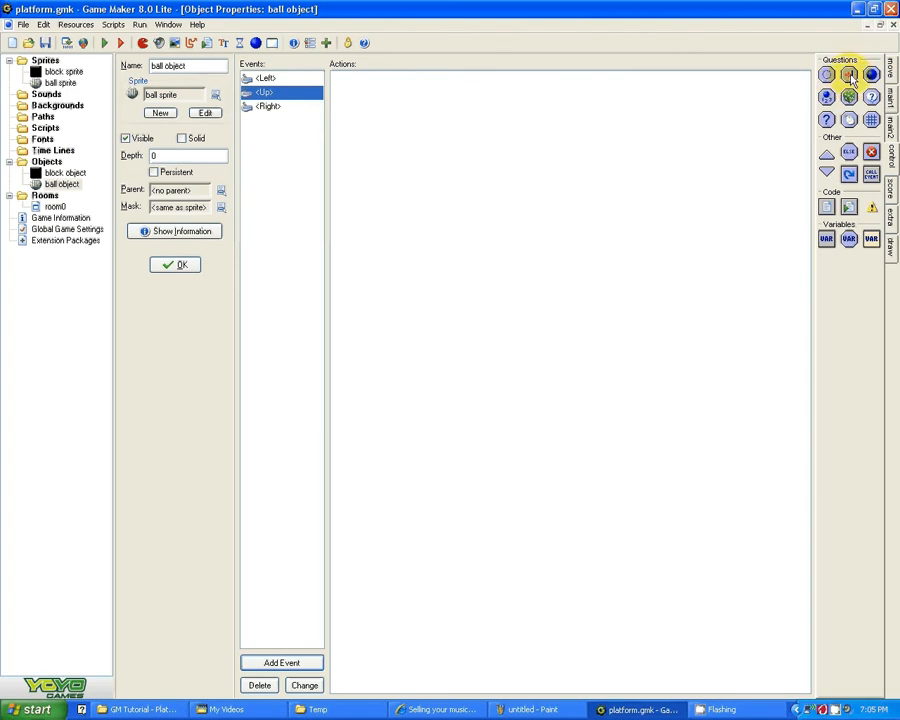
pyautogui.moveTo(650, 135); pyautogui.dragTo(662, 132)
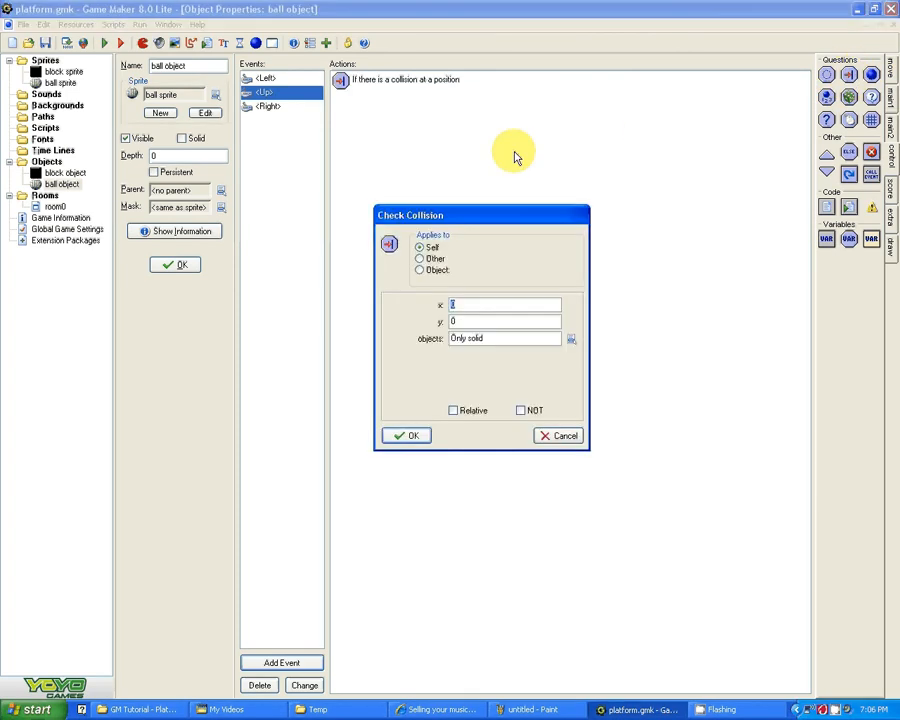
pyautogui.click(476, 322)
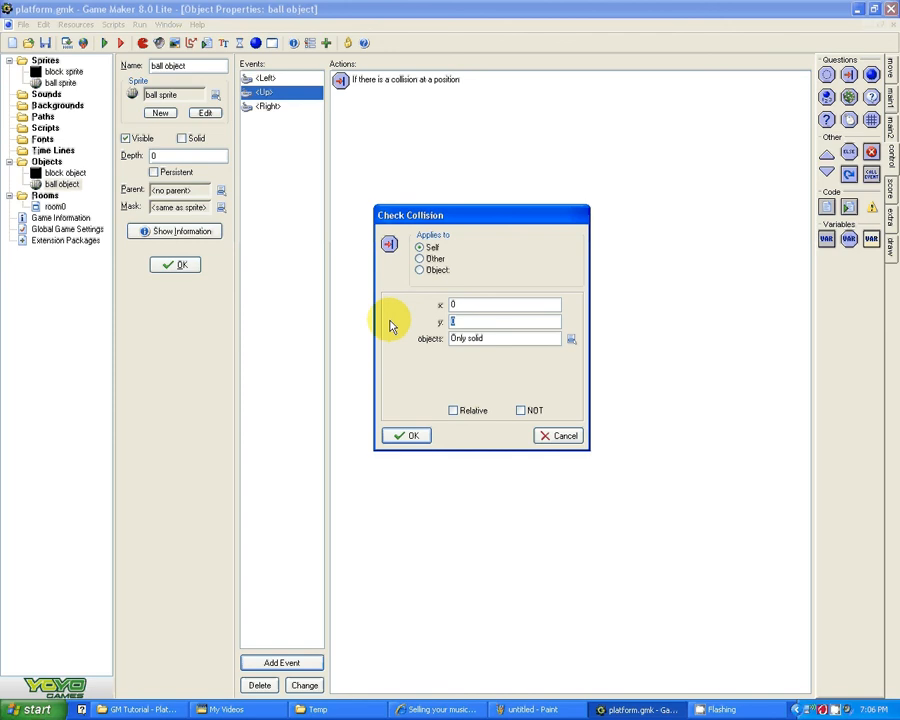
pyautogui.write('1')
pyautogui.click(454, 412)
pyautogui.click(412, 437)
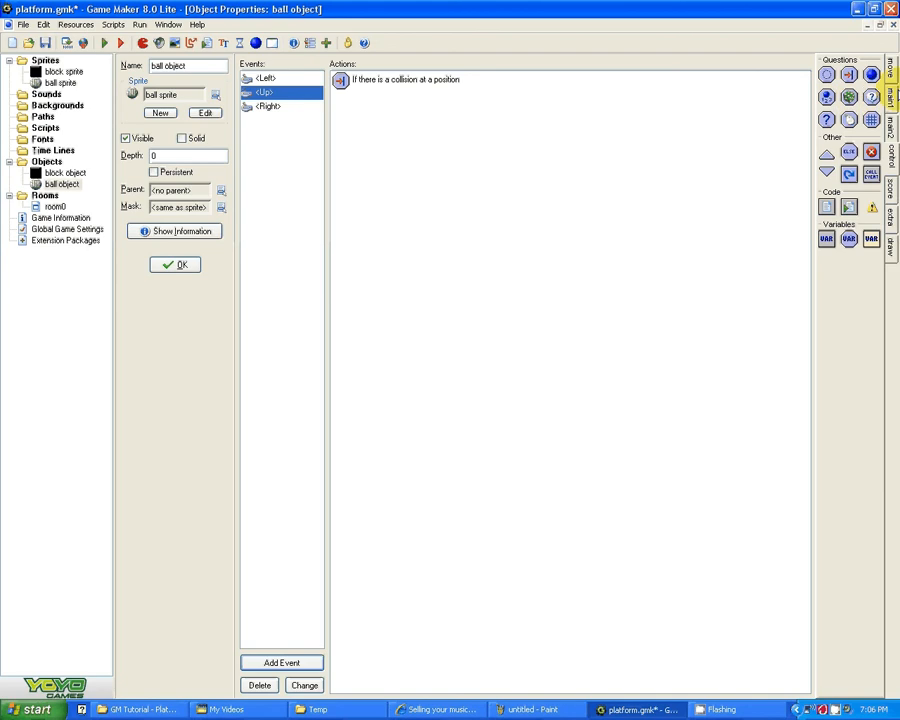
# Step: Add a Speed Vertical action to the Up key event with a vertical speed of -10, not relative
pyautogui.click(892, 70)
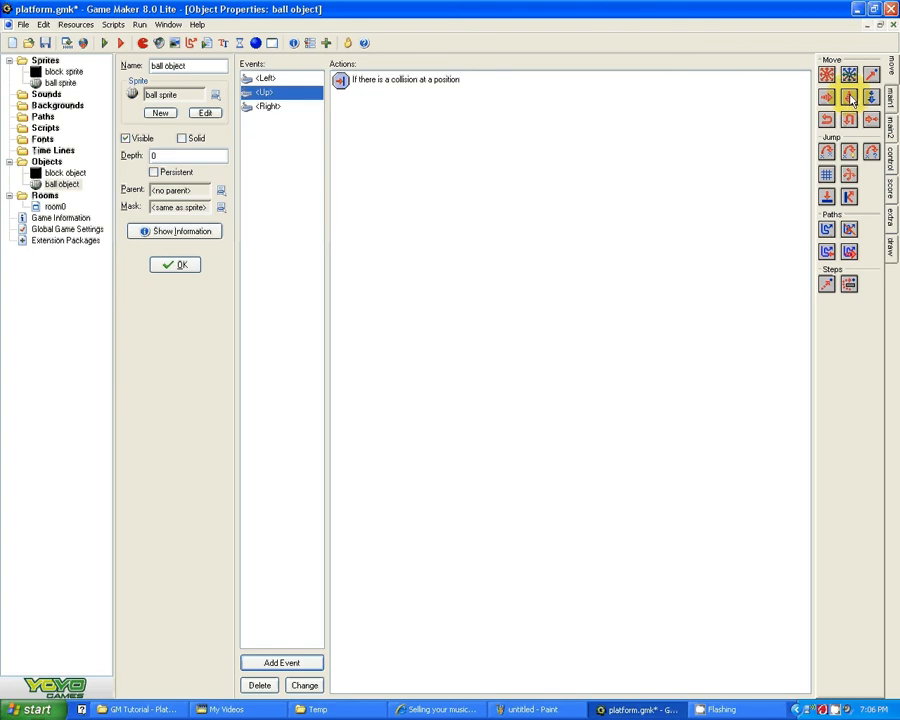
pyautogui.moveTo(580, 145); pyautogui.dragTo(554, 146)
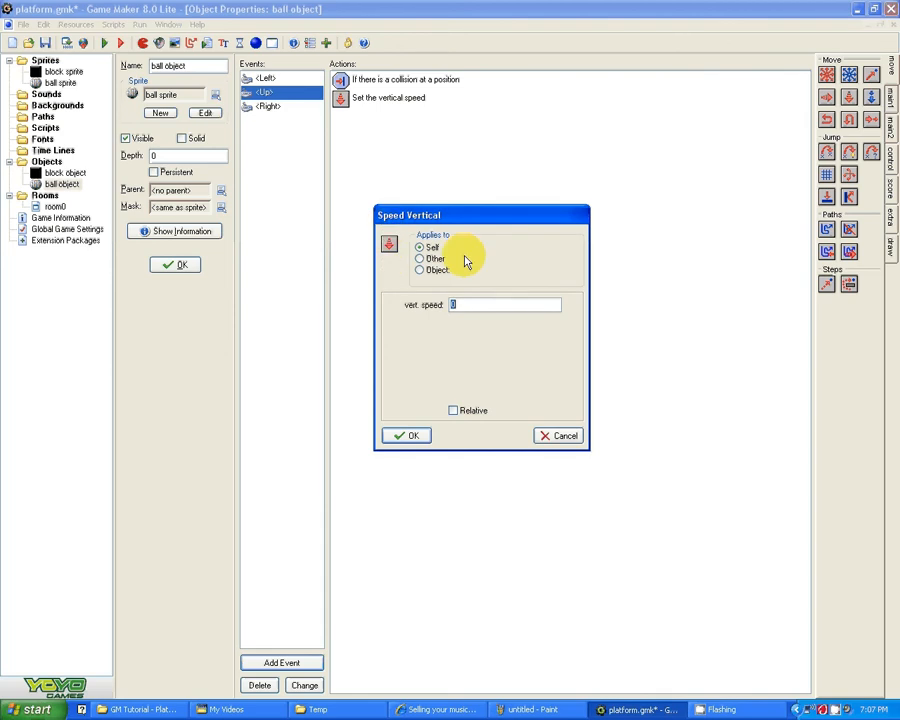
pyautogui.write('-10')
pyautogui.click(403, 437)
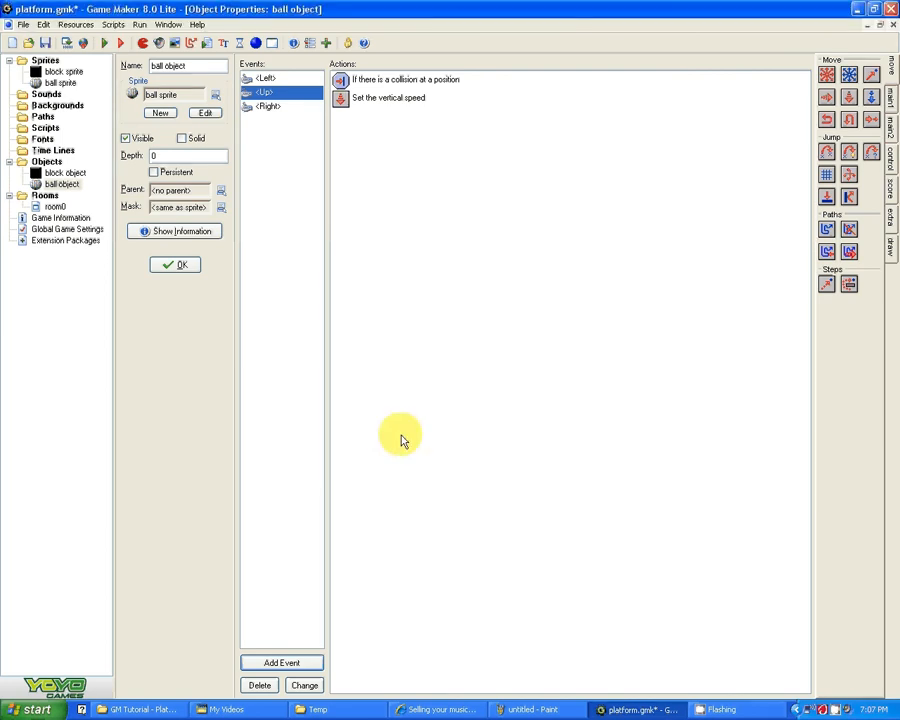
# Step: Test moving the ball left, right and up in the running game, close it, and save the project
pyautogui.click(83, 42)
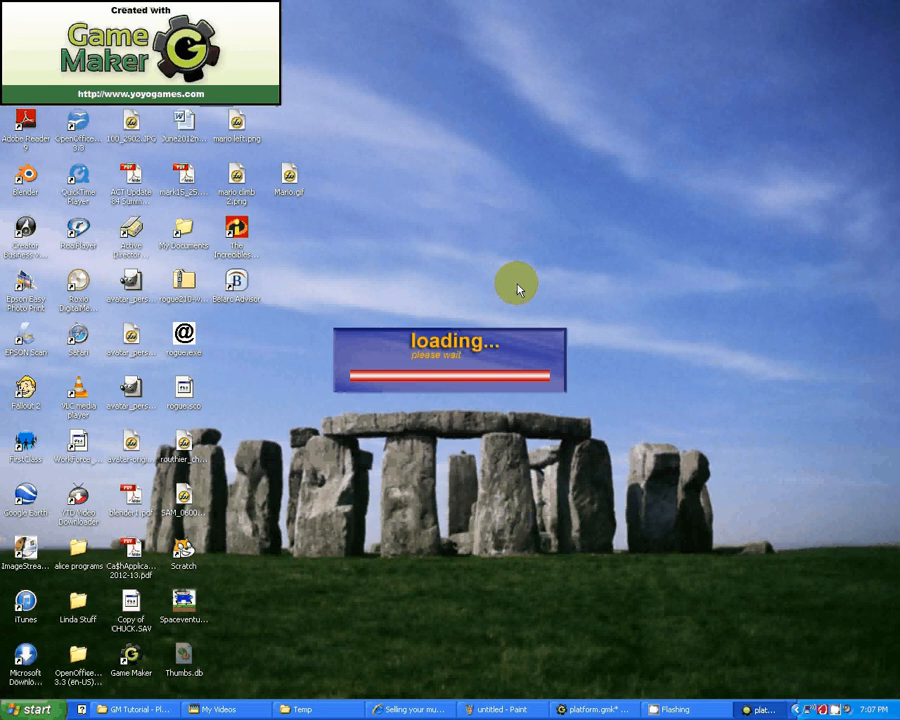
pyautogui.press('Left')
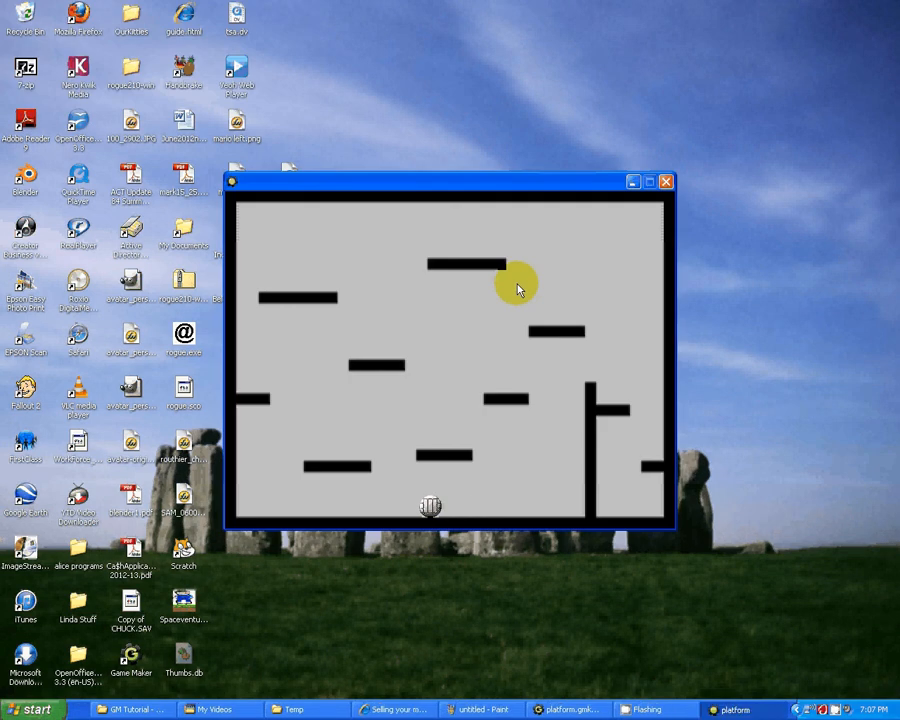
pyautogui.press('Right')
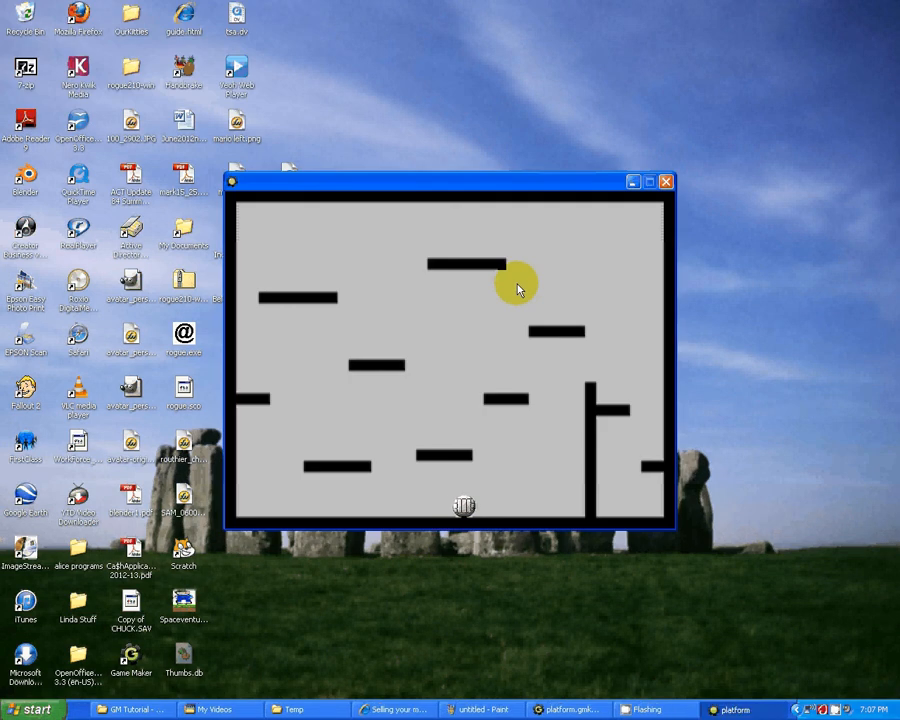
pyautogui.press('Up')
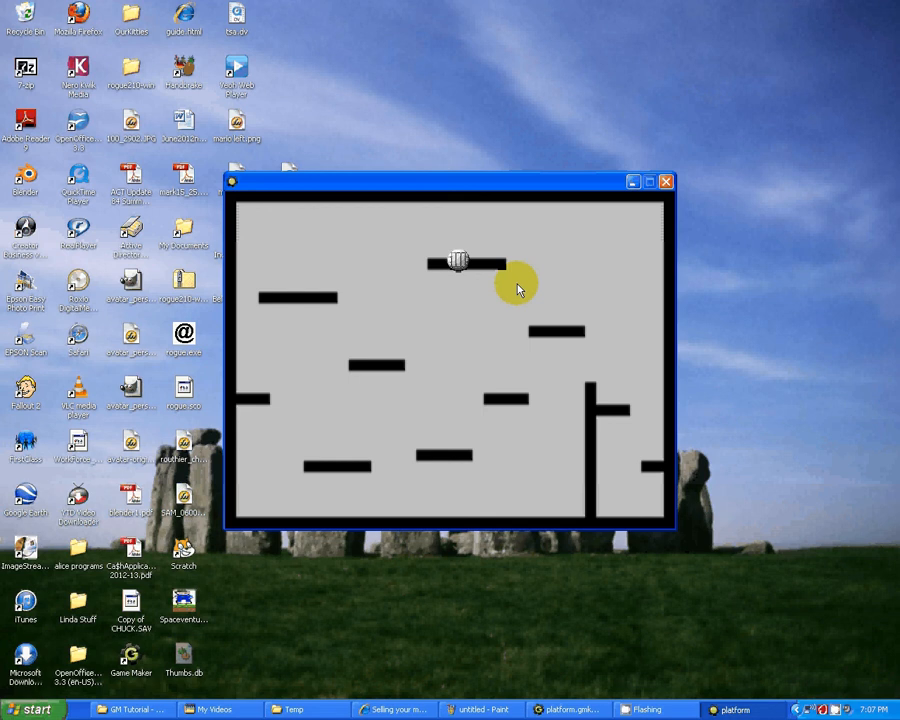
pyautogui.click(667, 183)
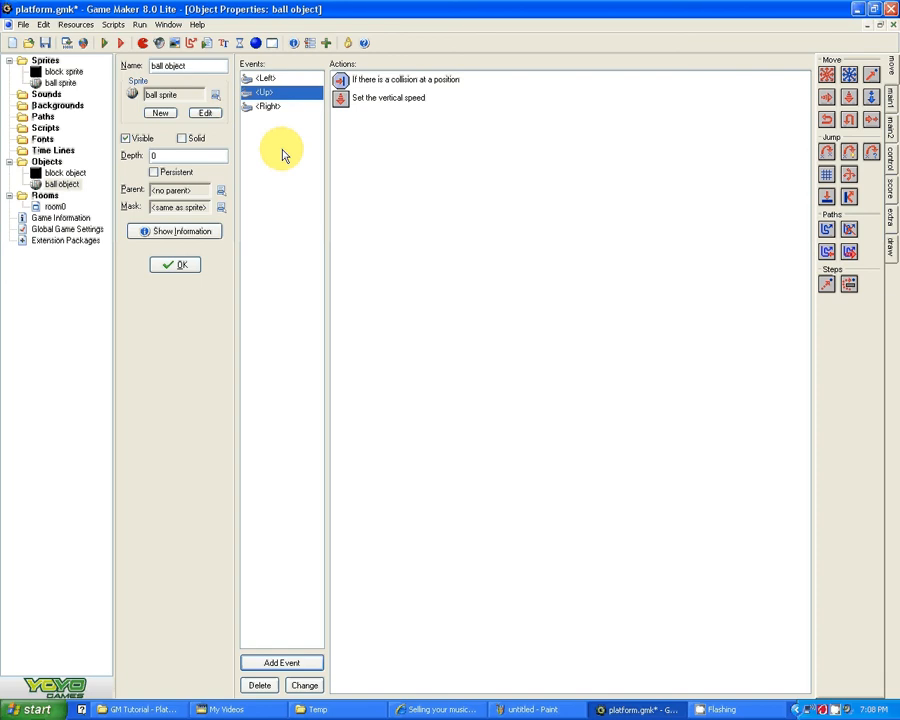
pyautogui.click(45, 44)
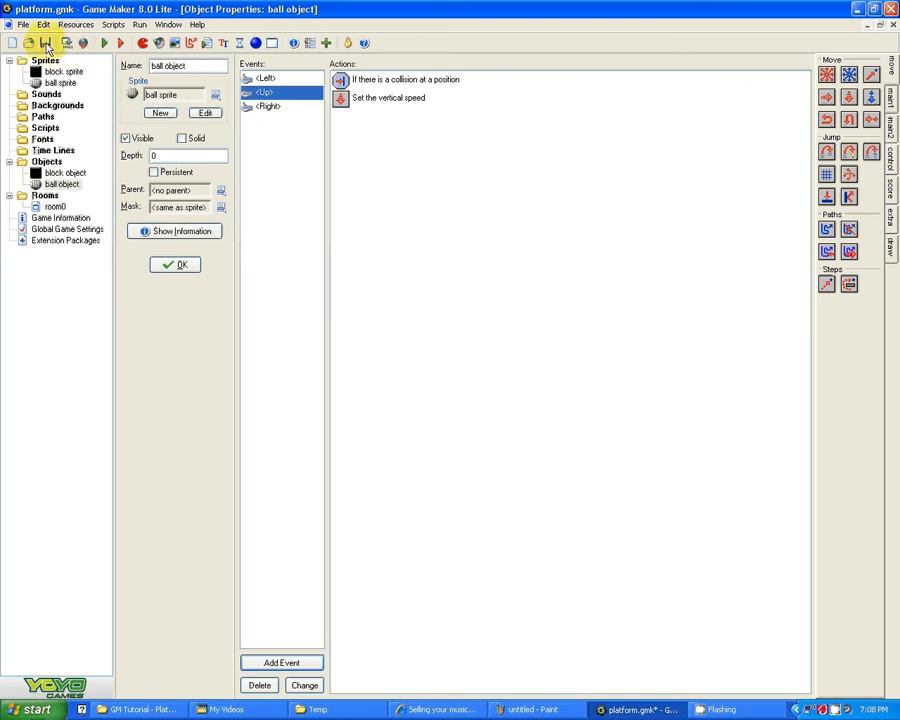